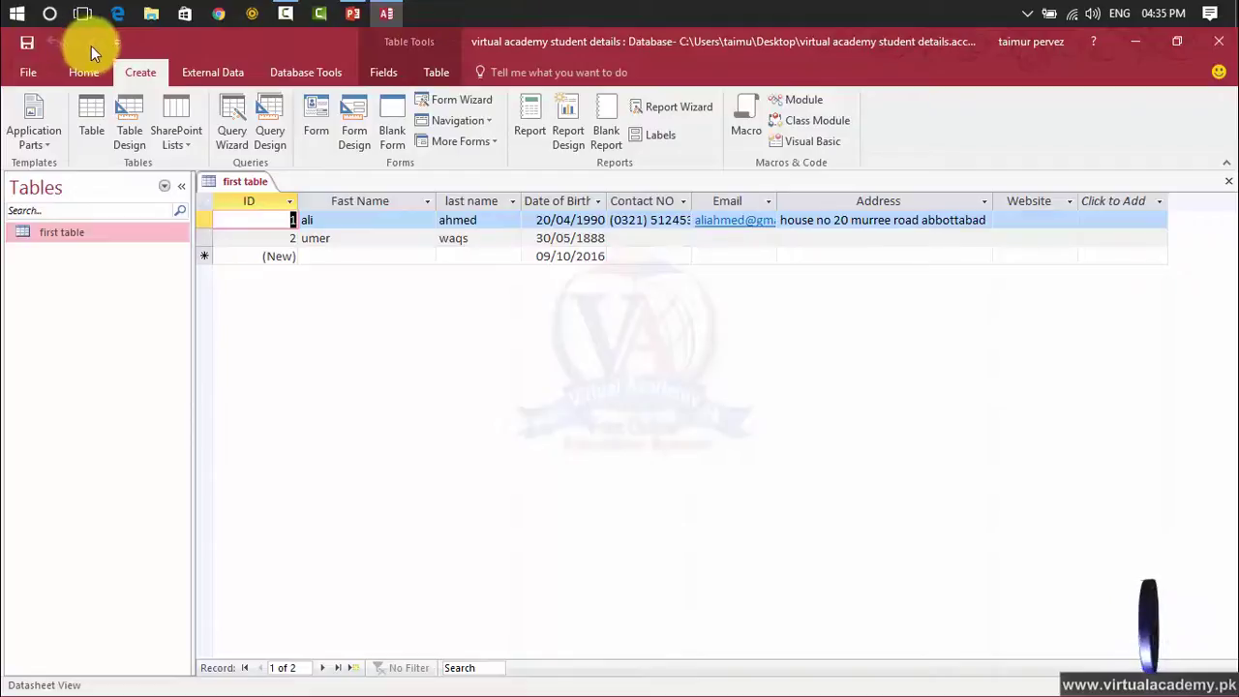
# Select umer, the second record's first name, in first table's datasheet.
pyautogui.moveTo(352, 233); pyautogui.dragTo(290, 238)
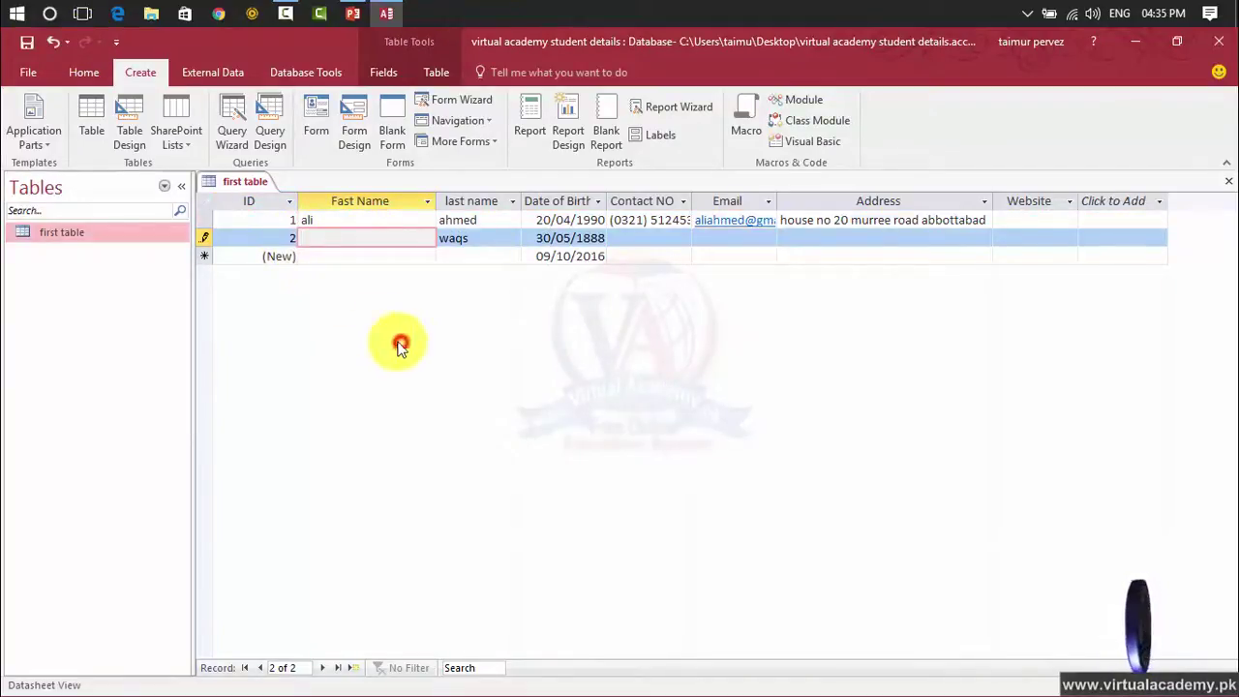
pyautogui.click(55, 40)
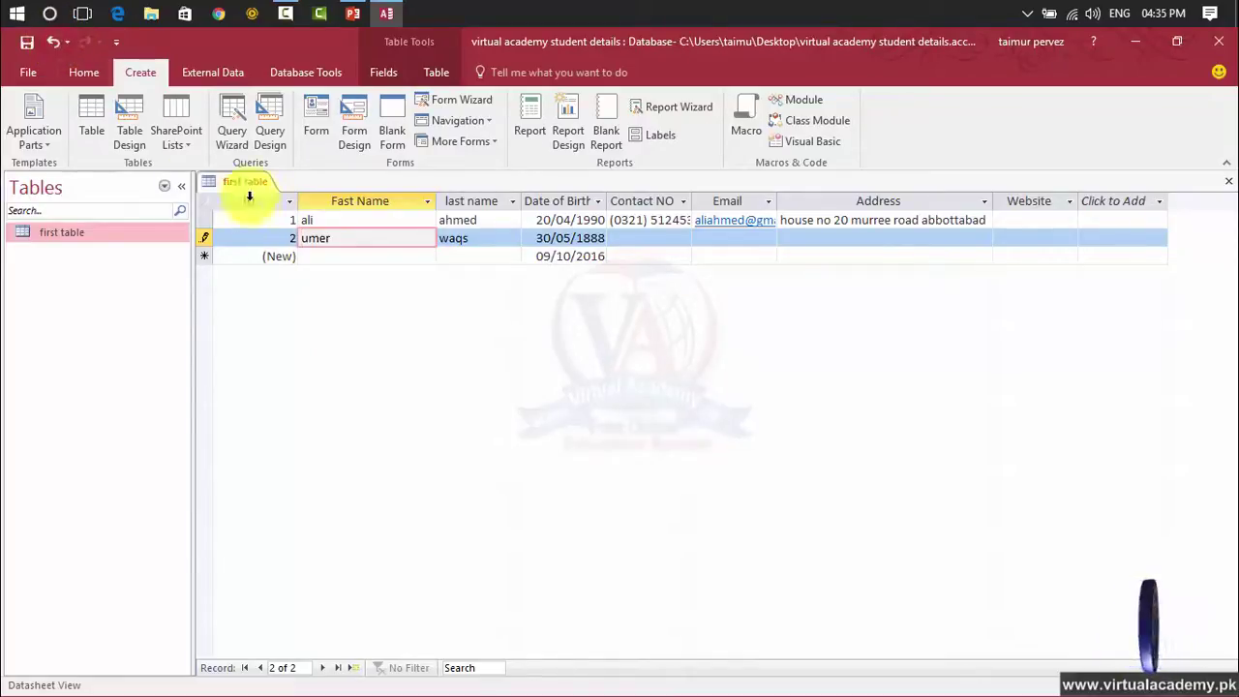
pyautogui.click(456, 240)
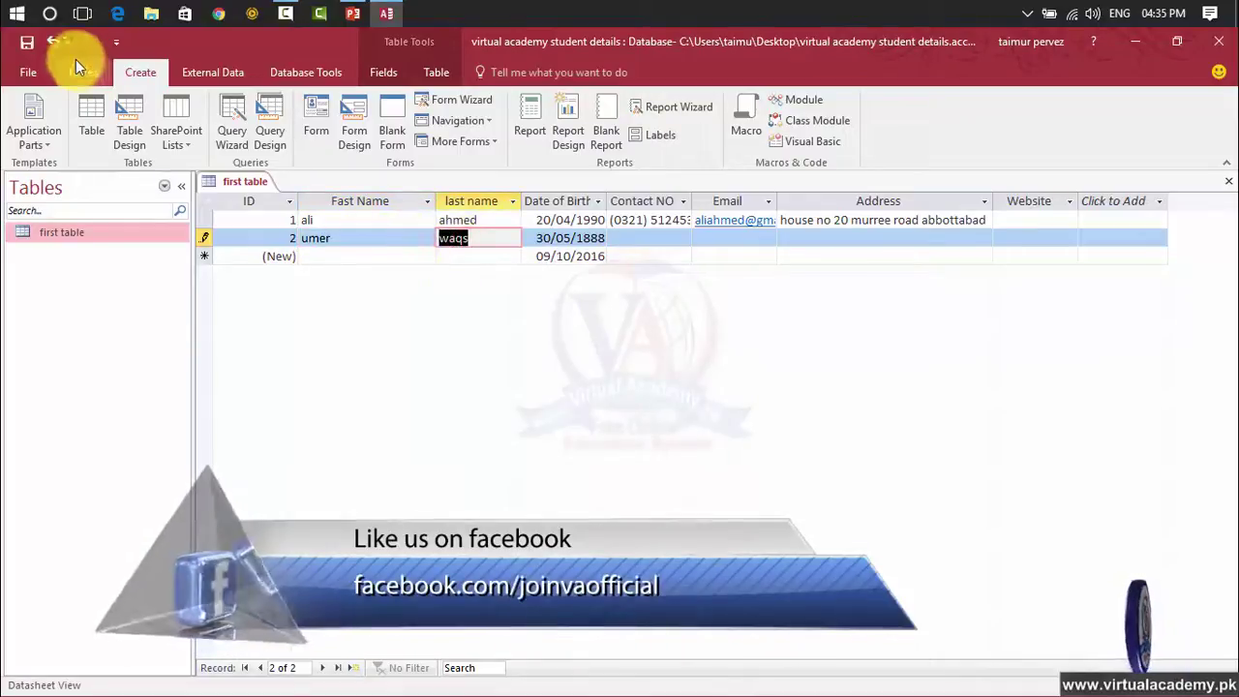
pyautogui.press('BackSpace')
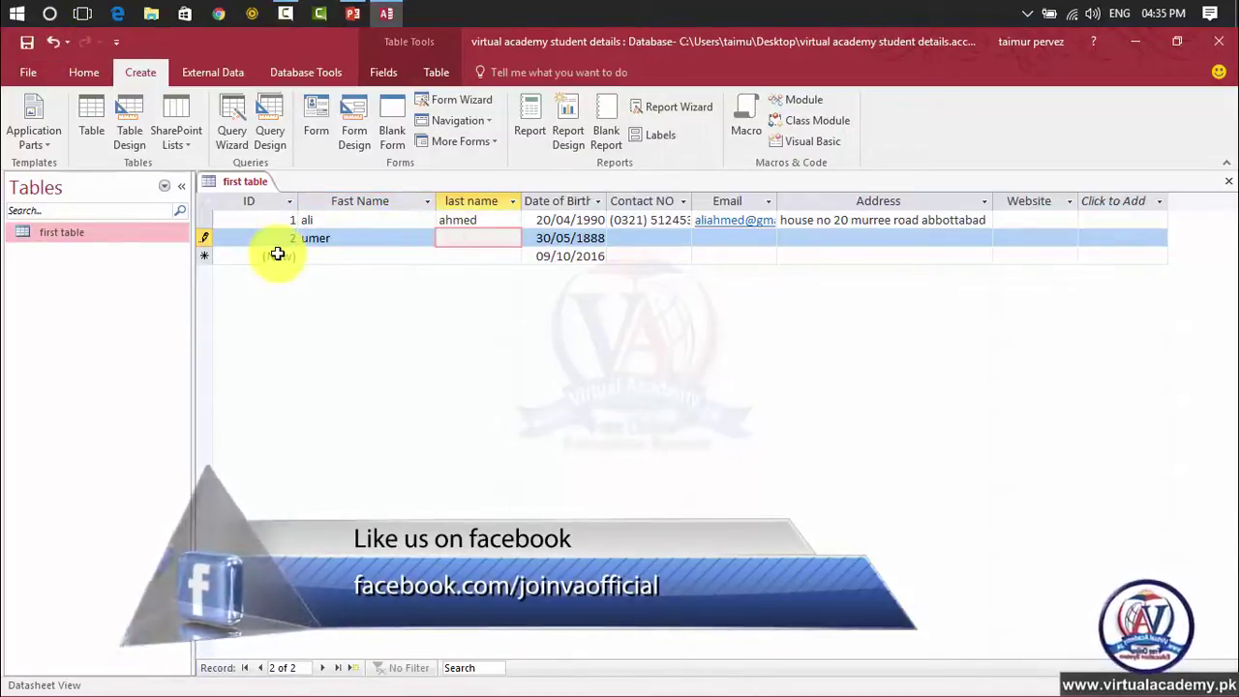
pyautogui.moveTo(366, 236); pyautogui.dragTo(294, 231)
pyautogui.press('BackSpace')
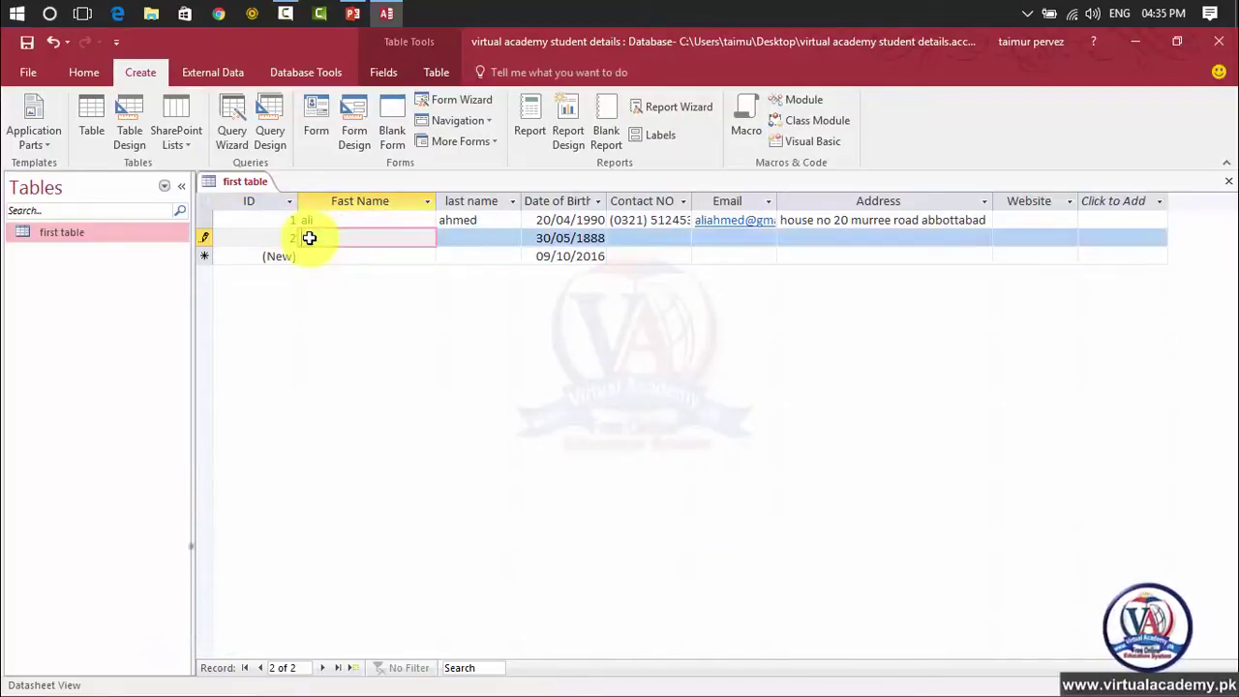
pyautogui.click(57, 38)
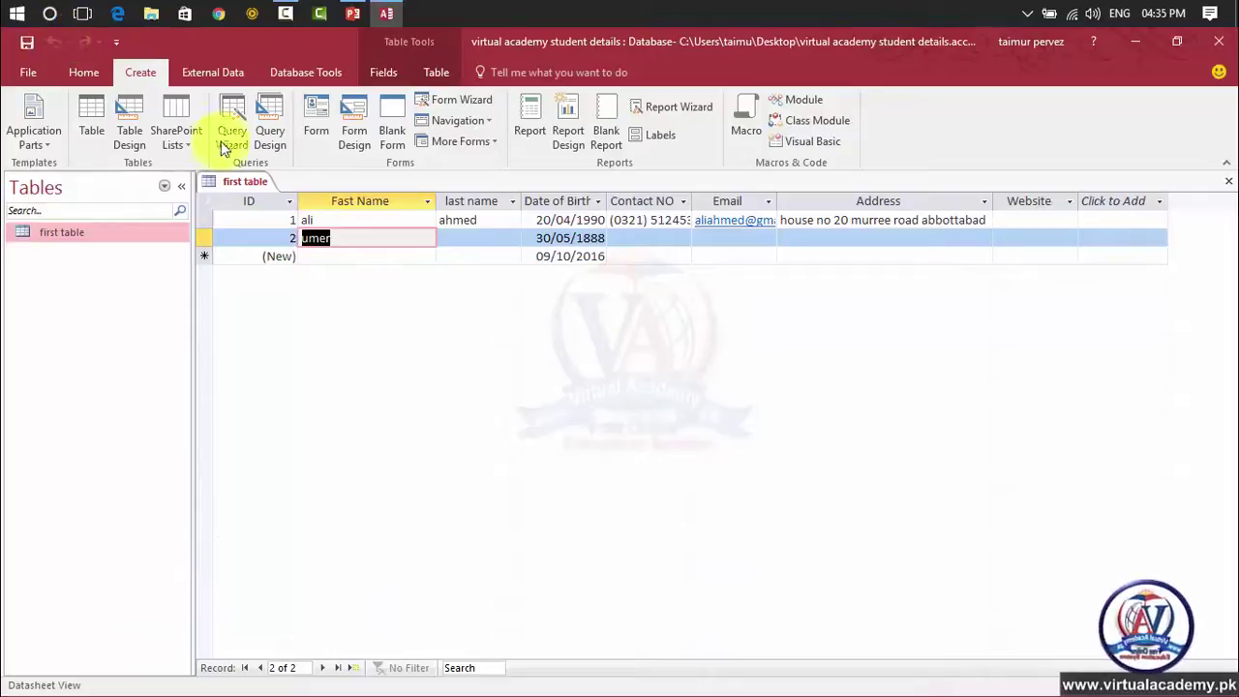
pyautogui.click(475, 253)
pyautogui.click(472, 241)
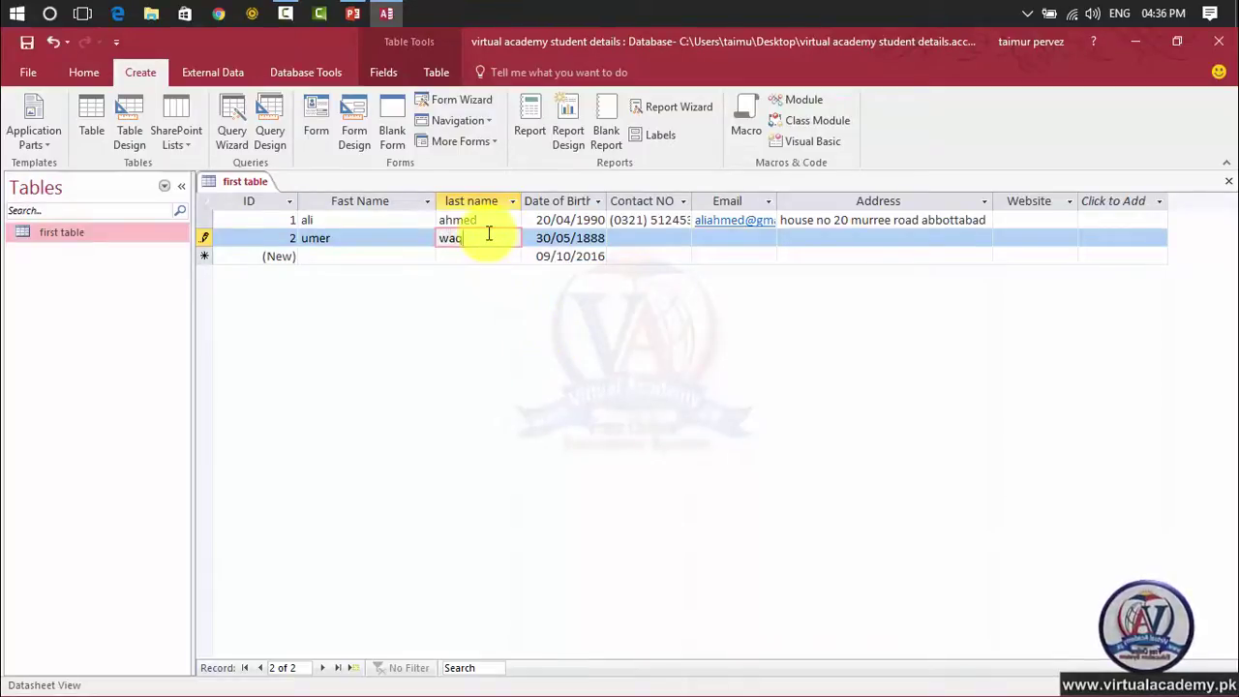
pyautogui.click(477, 256)
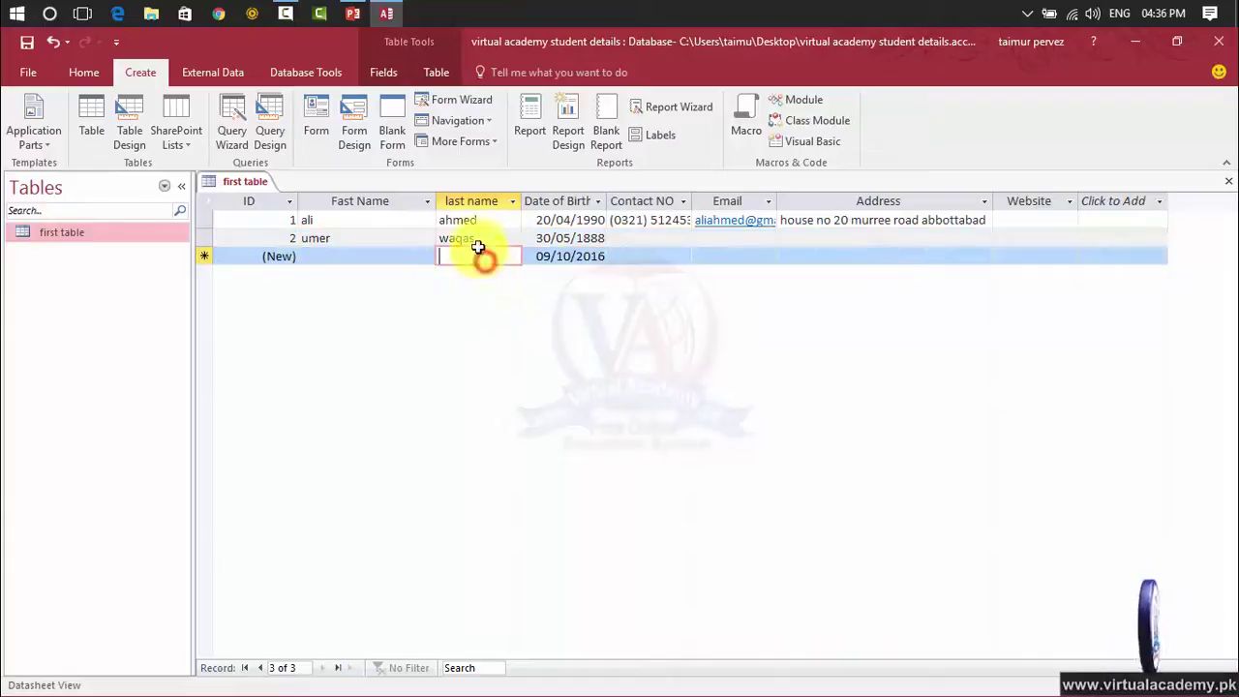
pyautogui.click(52, 41)
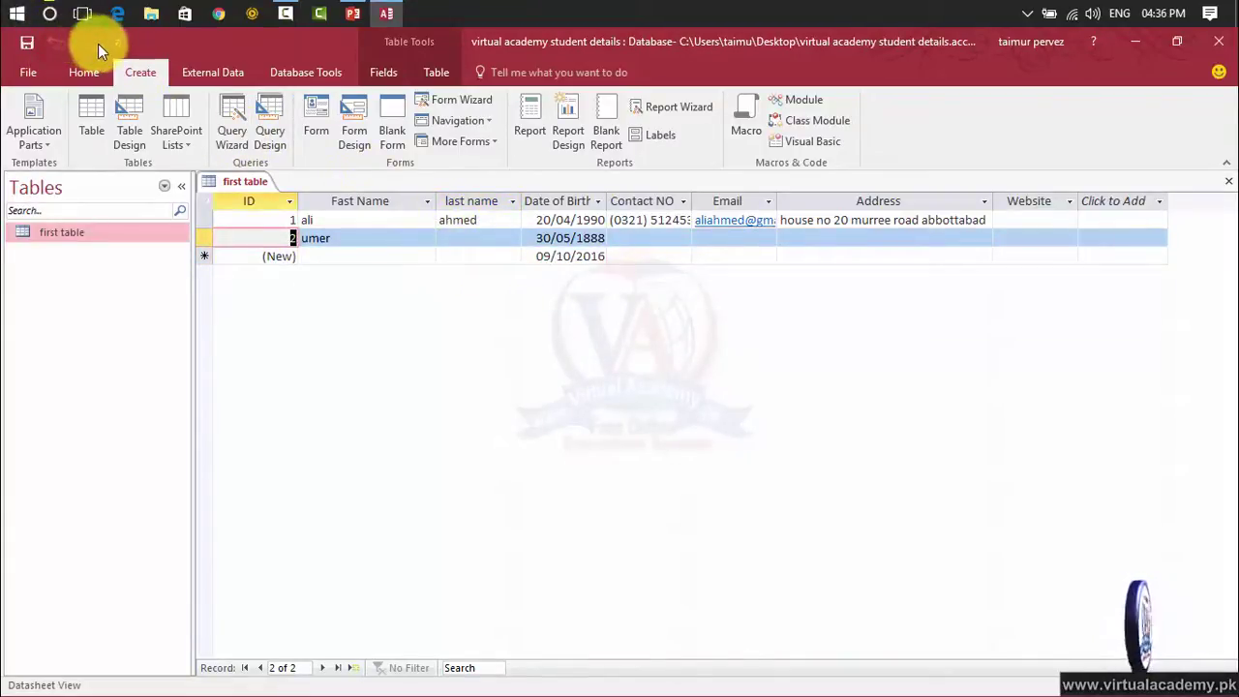
pyautogui.click(464, 242)
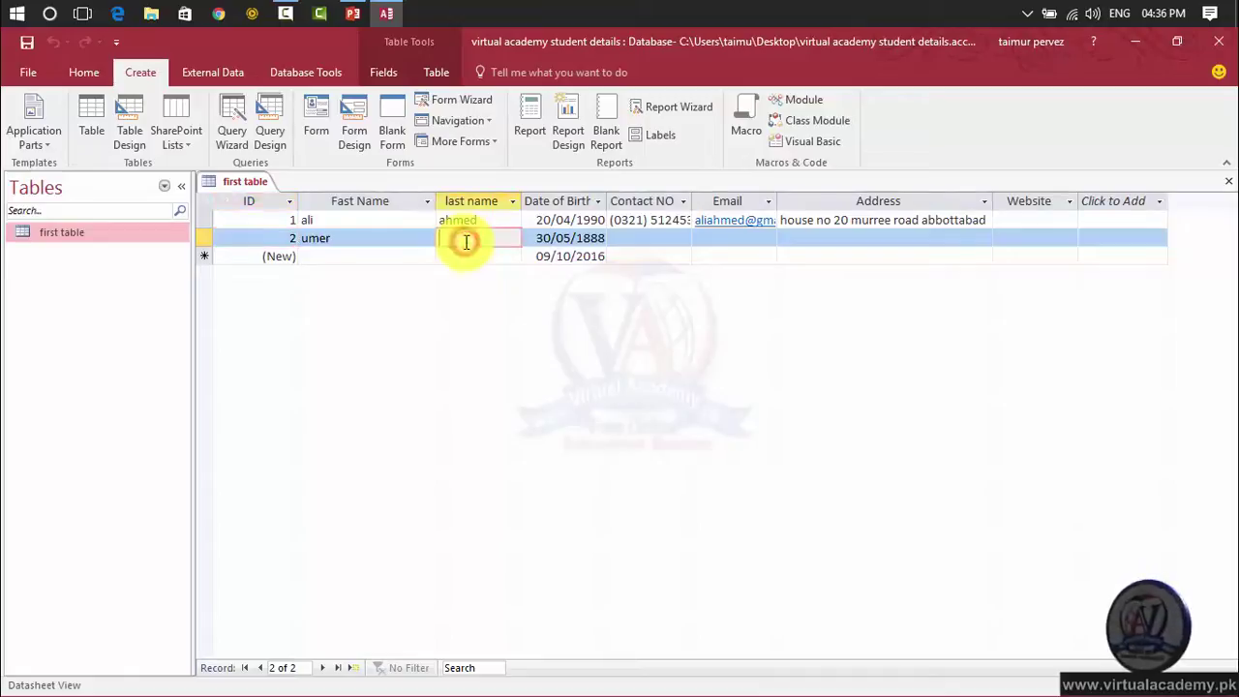
pyautogui.click(534, 350)
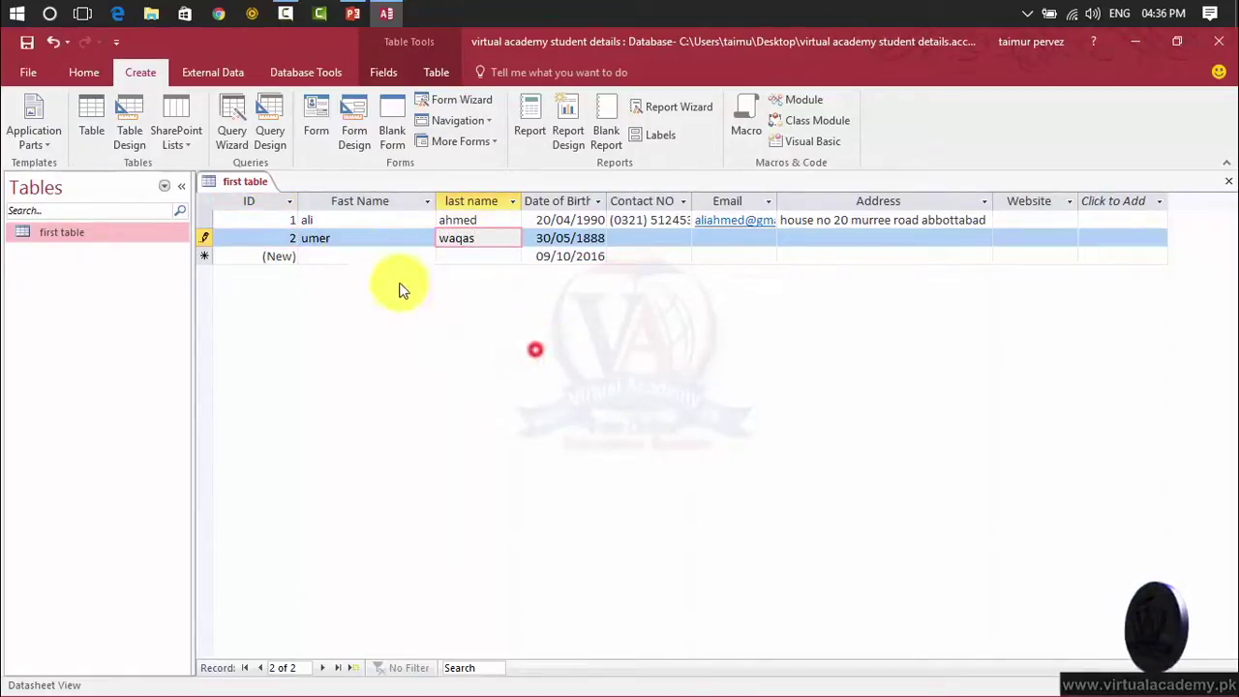
pyautogui.click(118, 44)
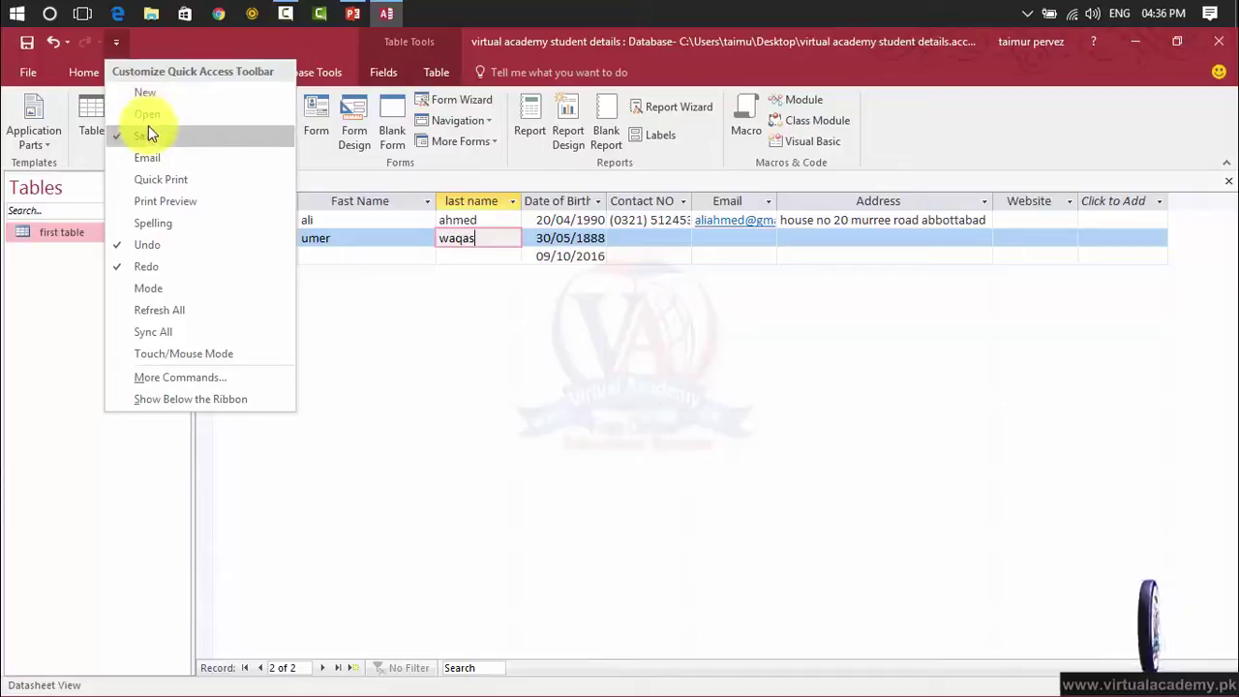
# Add the New and Open commands to the Quick Access Toolbar.
pyautogui.click(162, 101)
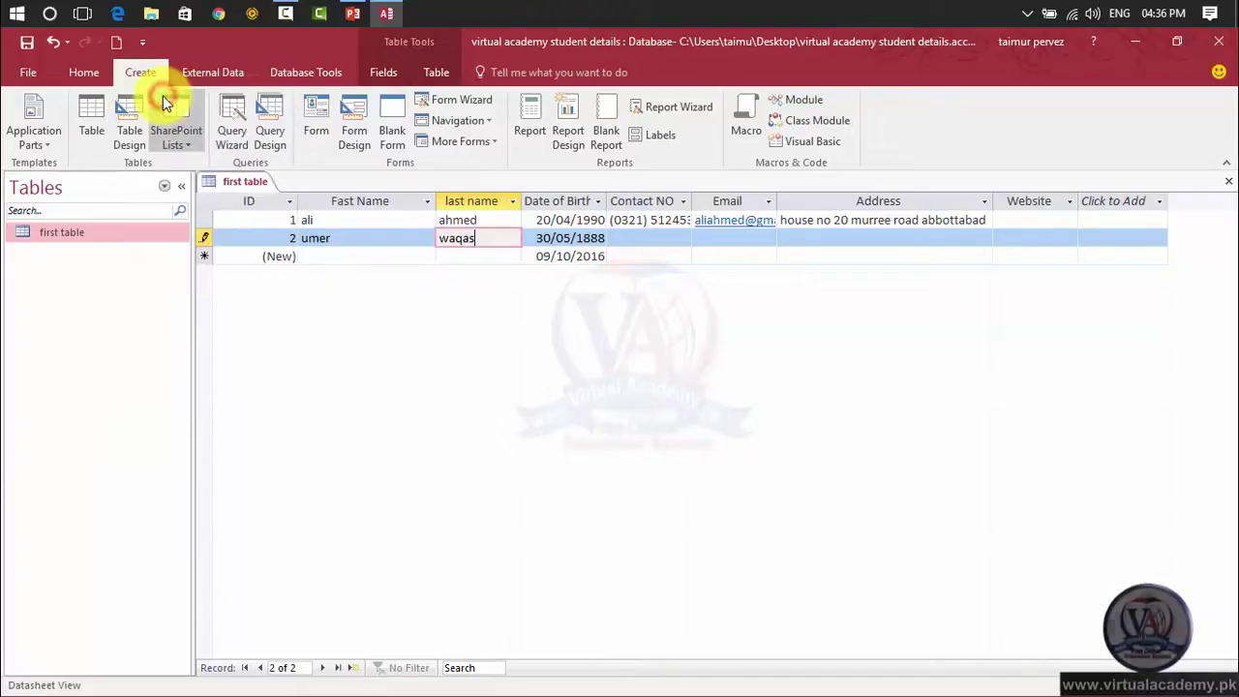
pyautogui.click(121, 51)
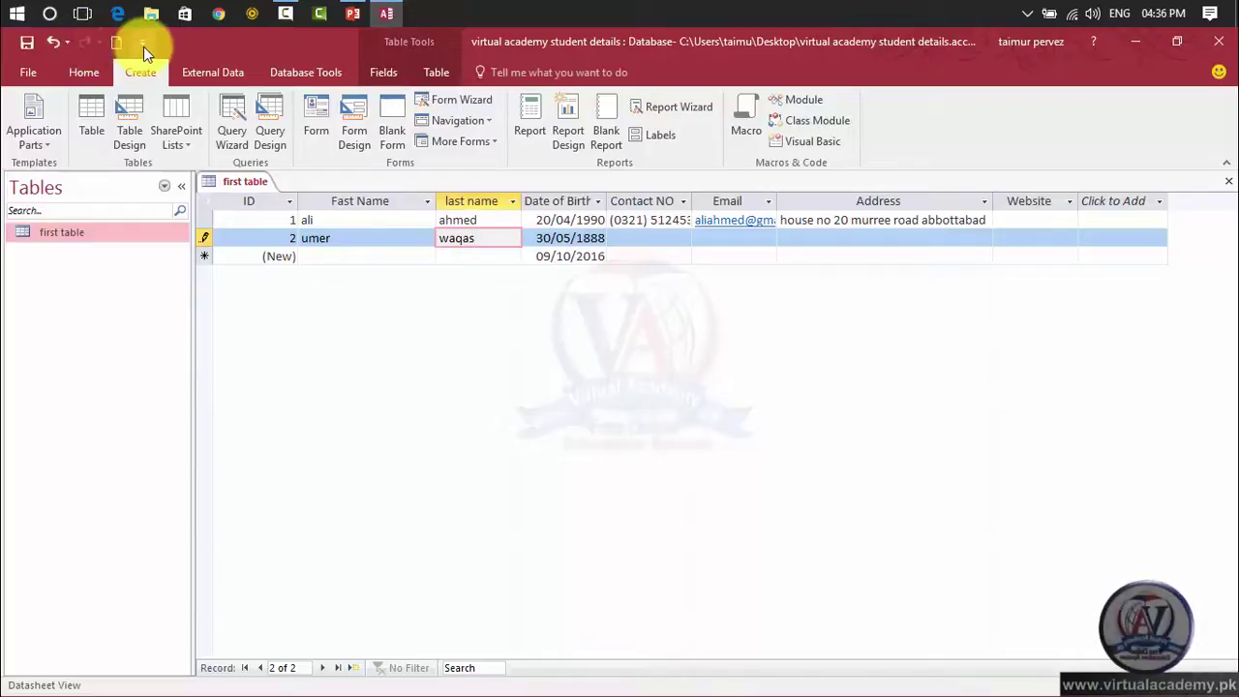
pyautogui.click(142, 44)
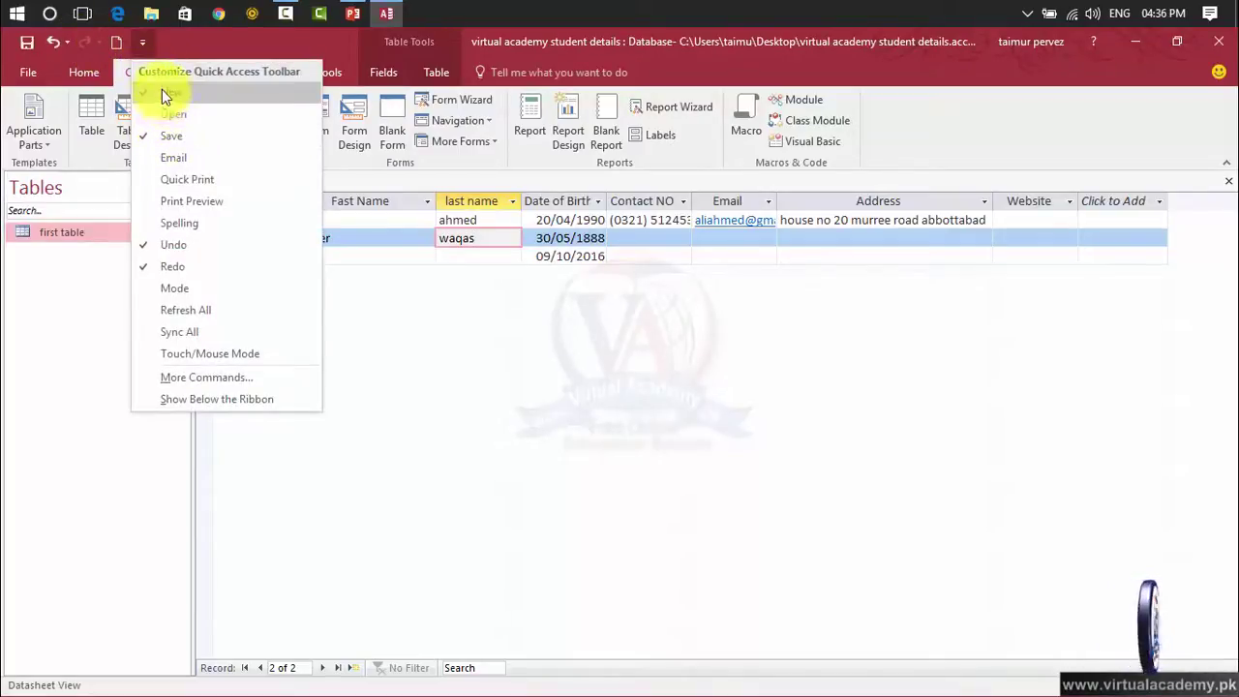
pyautogui.click(165, 114)
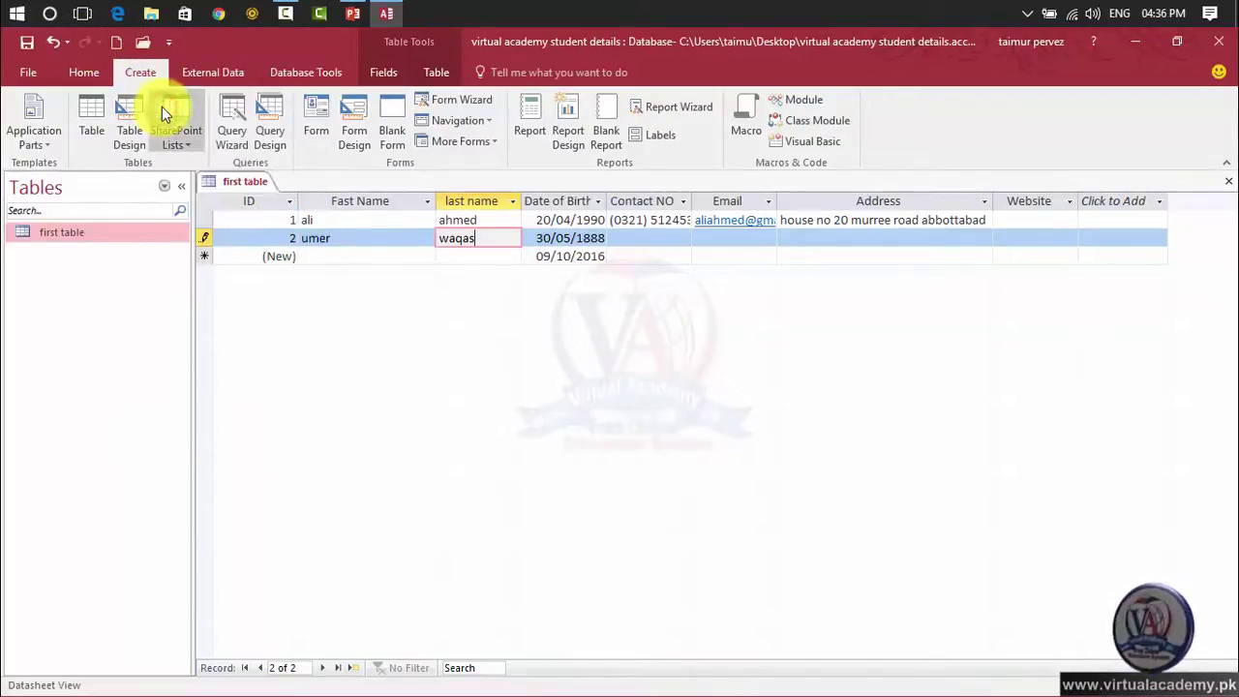
# Try the new Open button, inspect its right-click options, then reshow the command list.
pyautogui.click(139, 39)
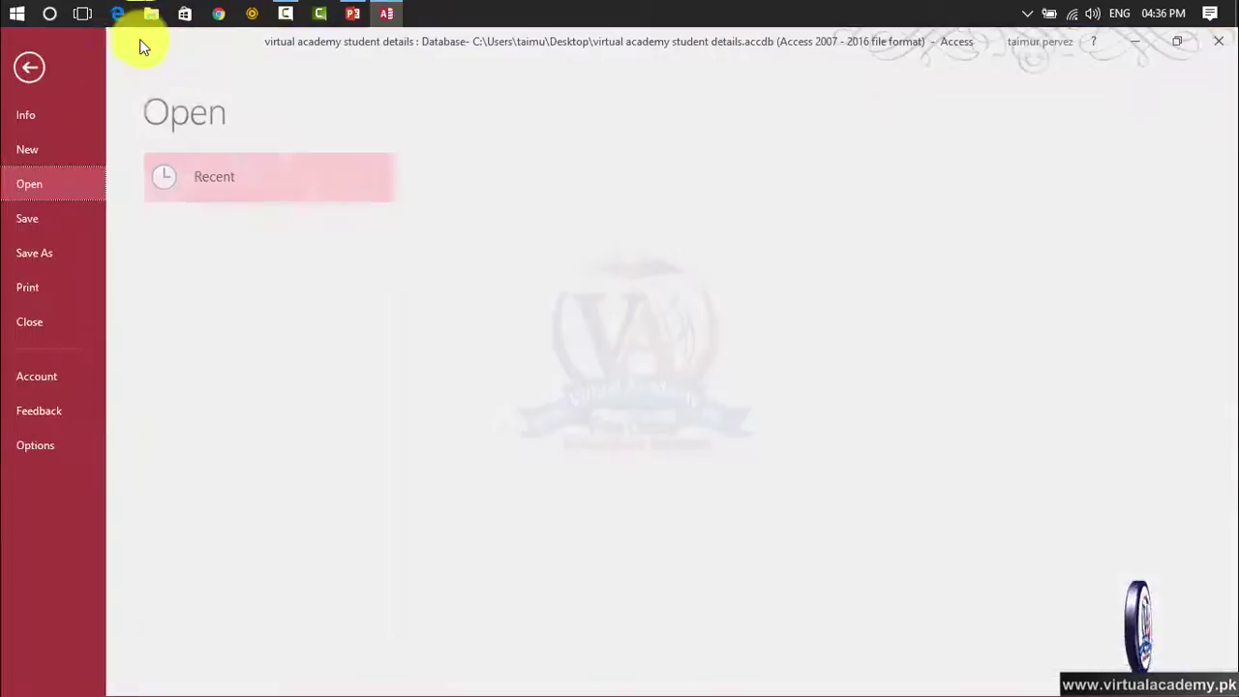
pyautogui.click(32, 68)
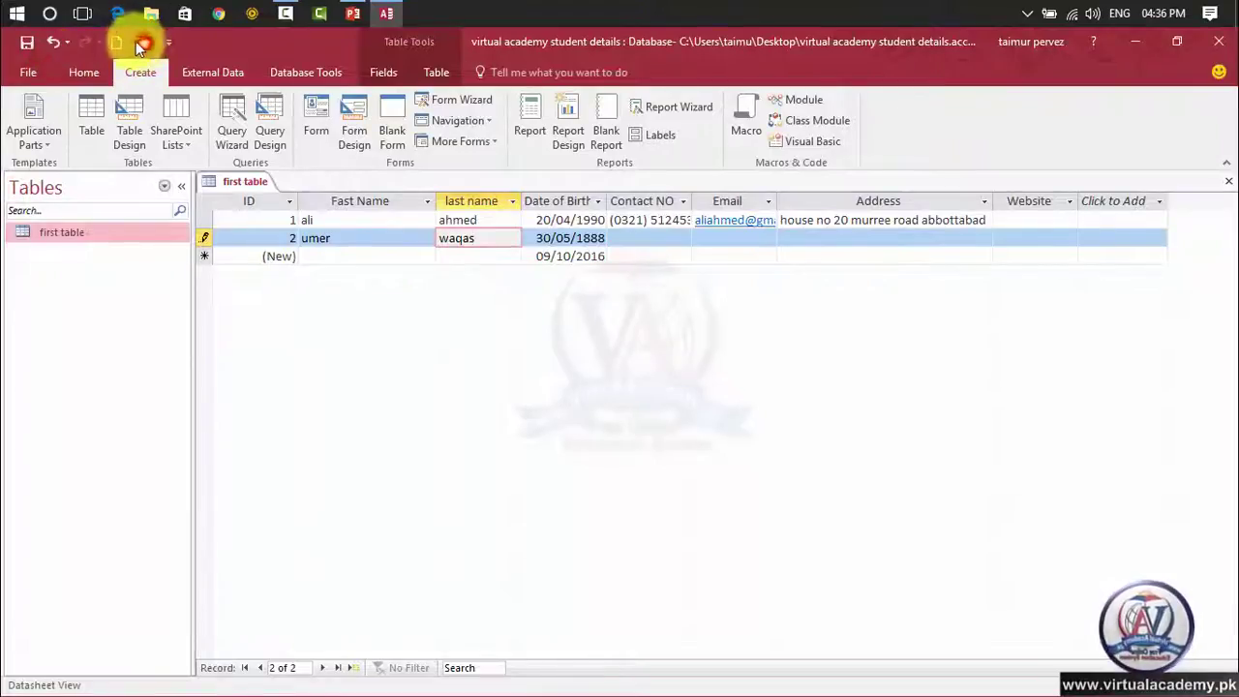
pyautogui.rightClick(137, 41)
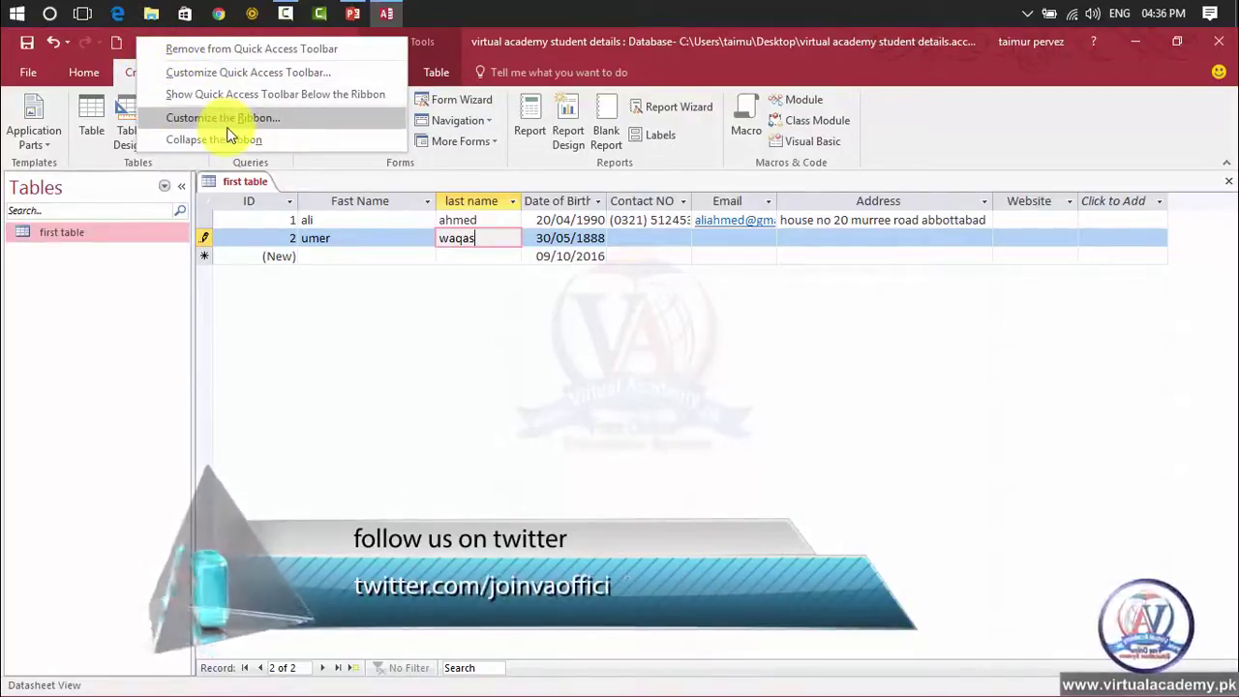
pyautogui.click(324, 275)
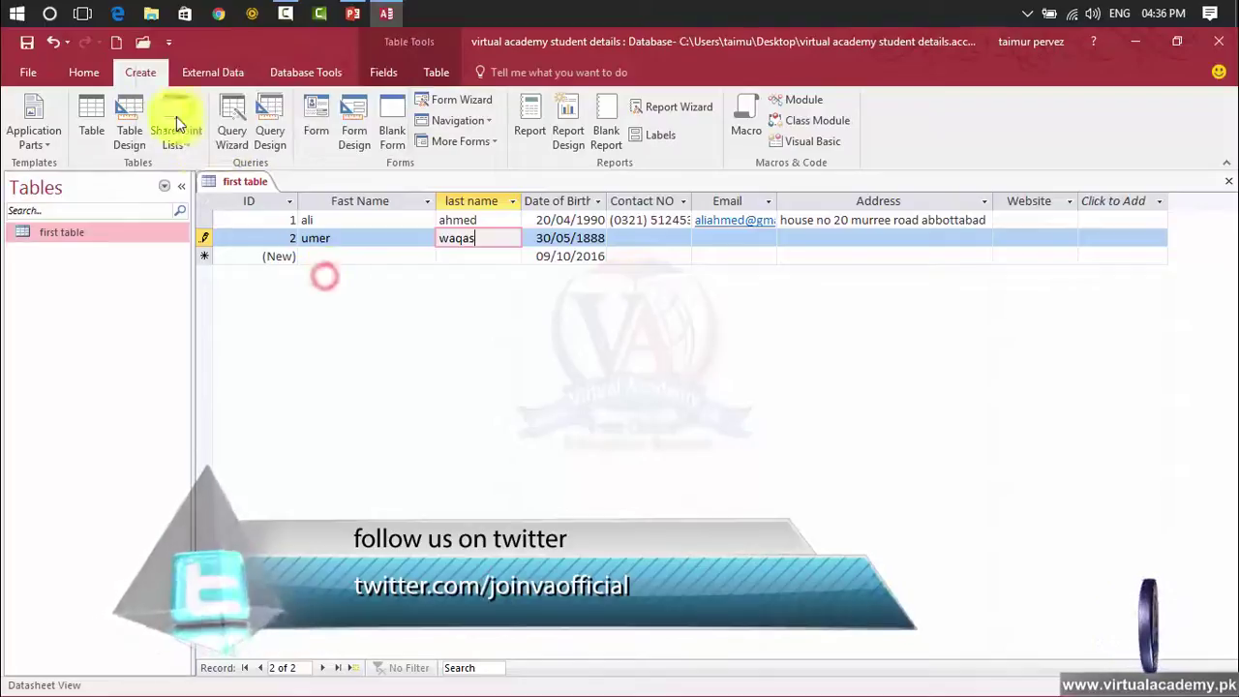
pyautogui.click(143, 41)
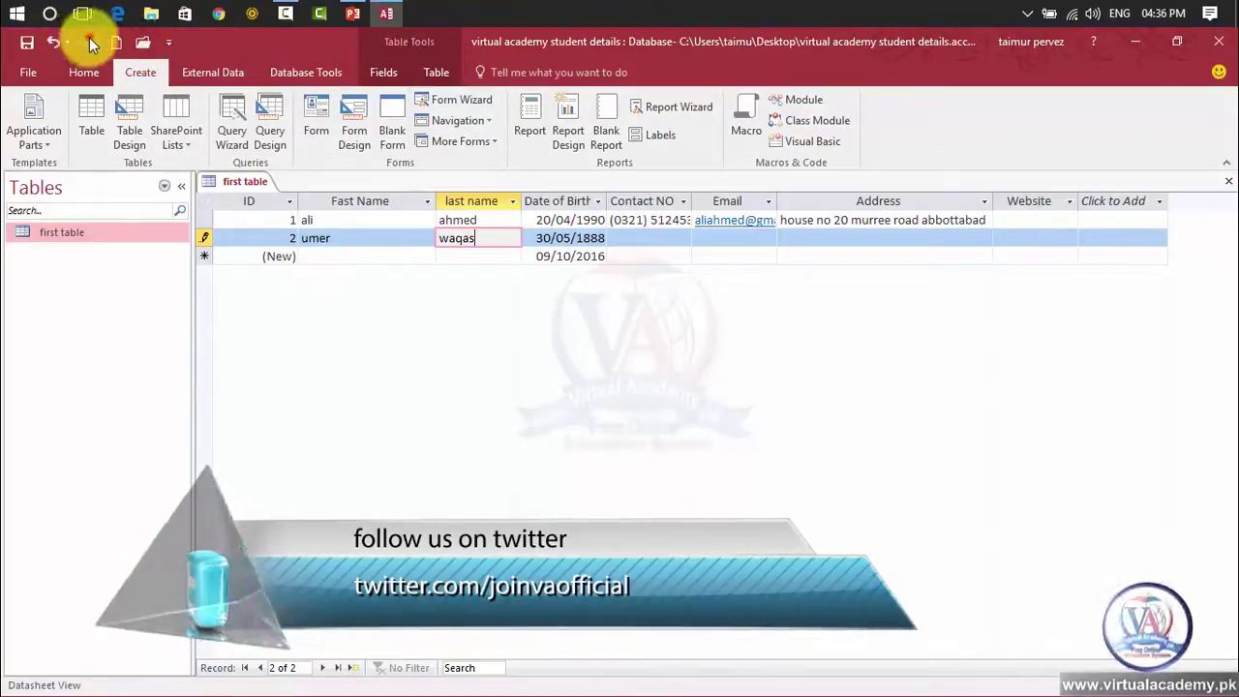
pyautogui.click(165, 45)
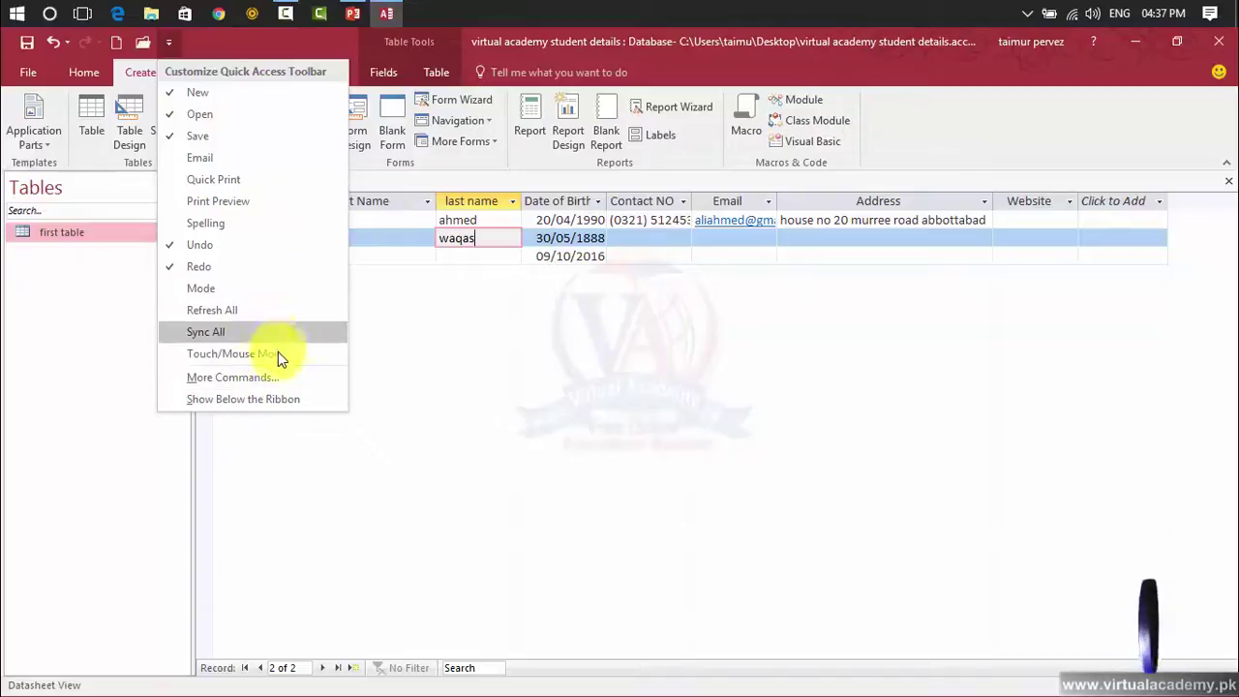
# In Access Options, add Find to the Quick Access Toolbar after Save and confirm with OK.
pyautogui.click(273, 377)
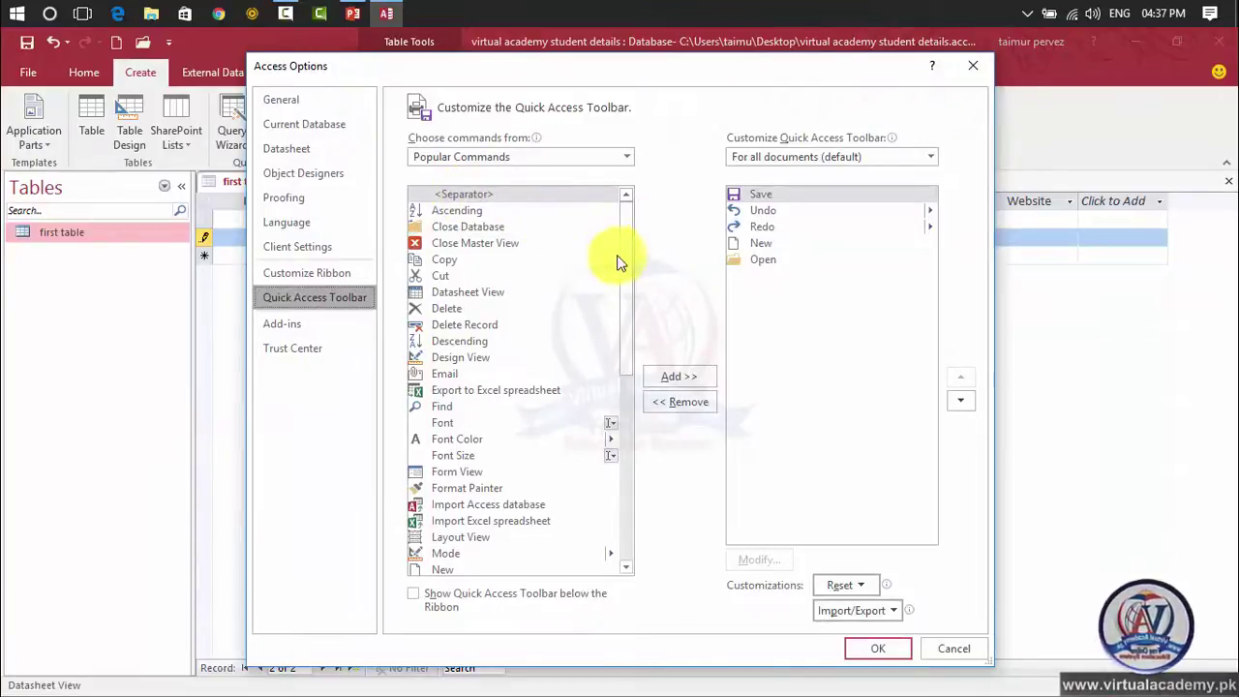
pyautogui.moveTo(629, 258); pyautogui.dragTo(629, 310)
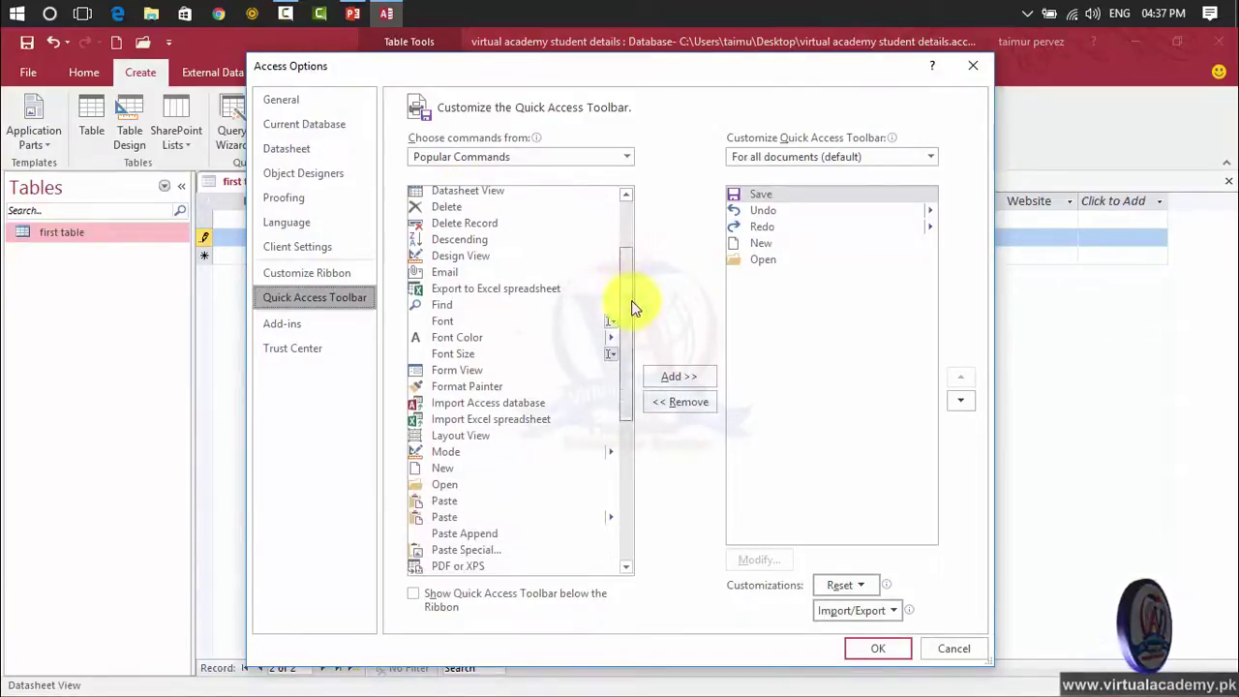
pyautogui.click(556, 305)
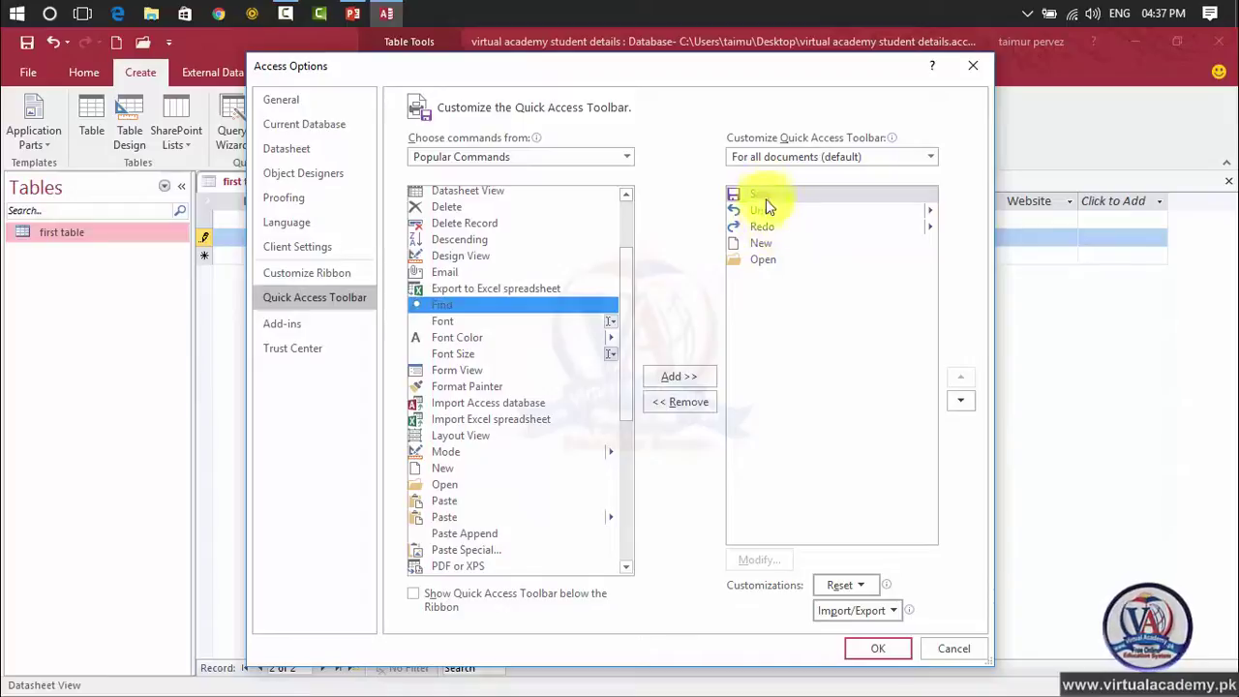
pyautogui.click(666, 372)
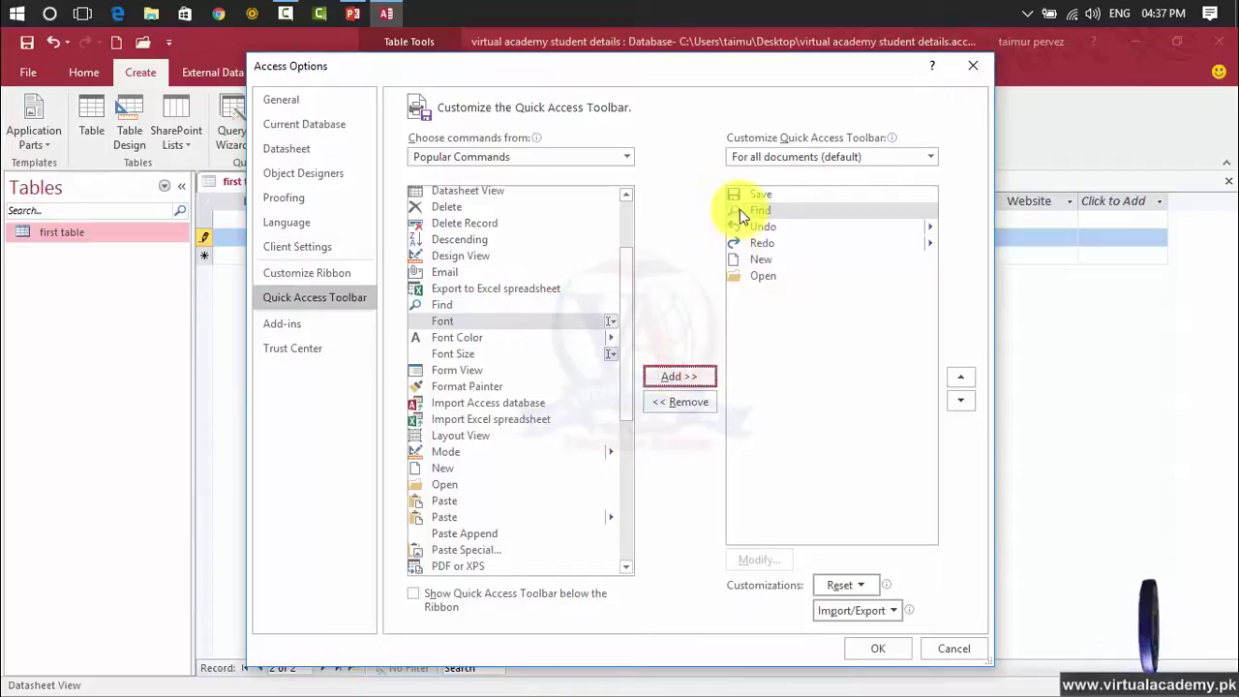
pyautogui.click(870, 646)
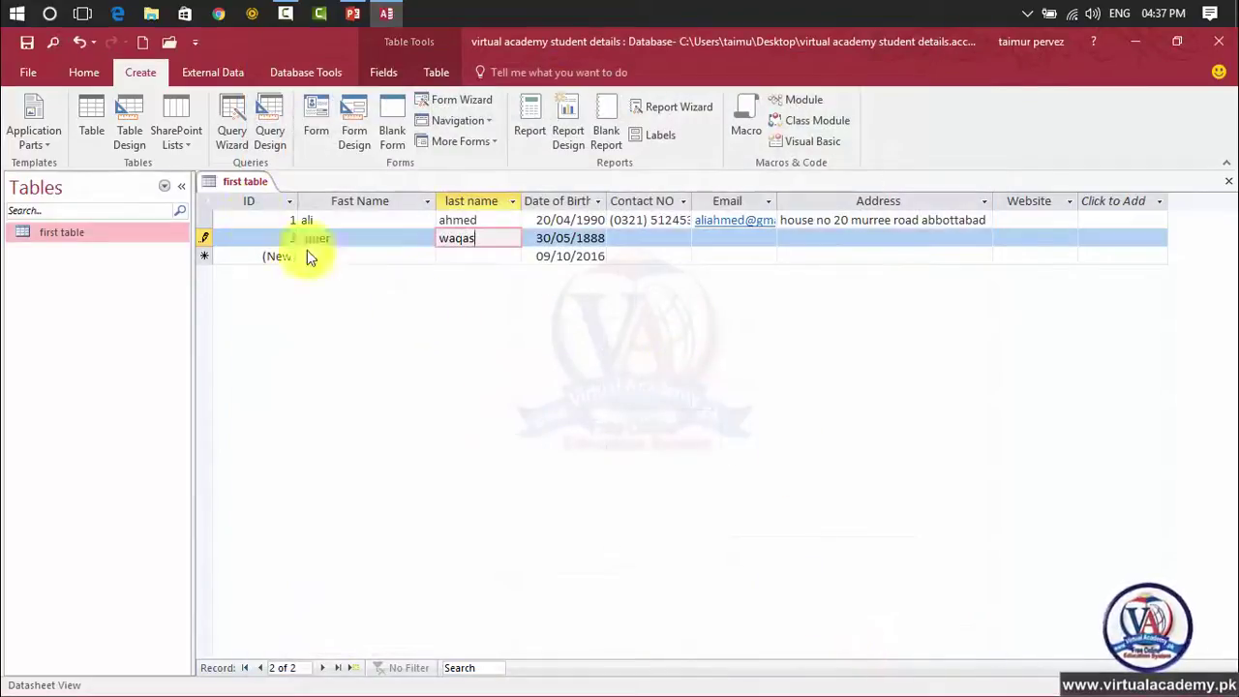
# Remove Open from the toolbar via More Commands, leaving Save, Find, Undo, Redo and New.
pyautogui.click(195, 45)
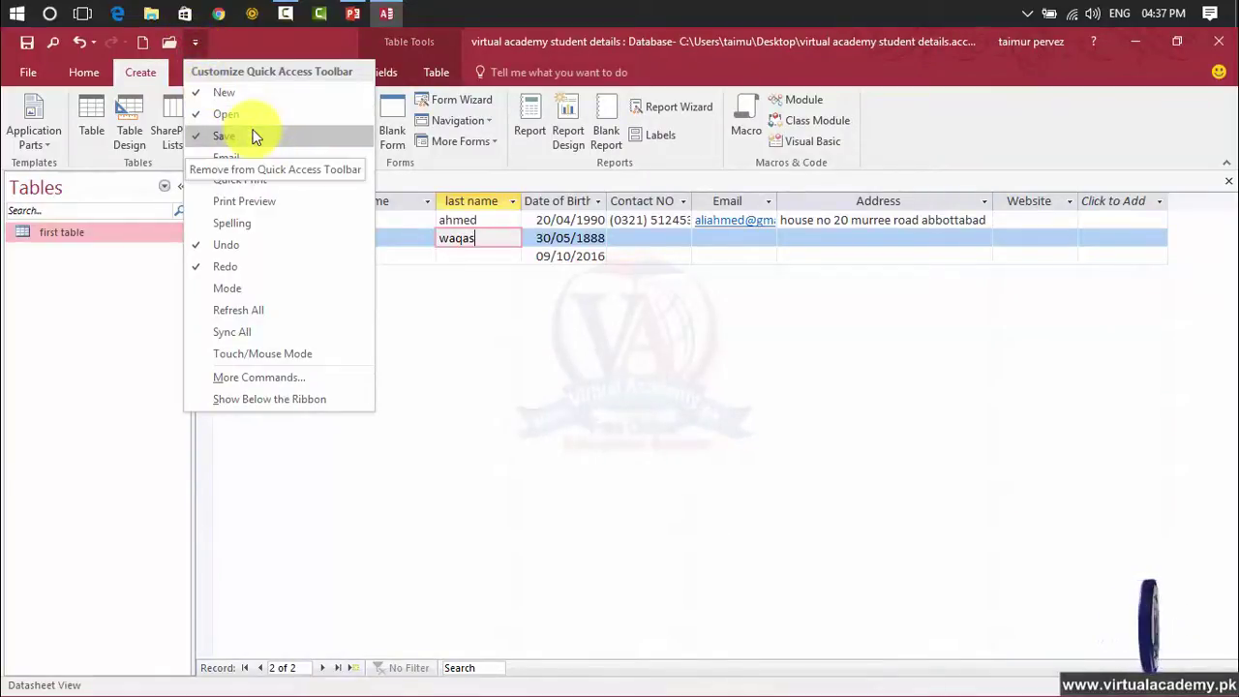
pyautogui.click(261, 376)
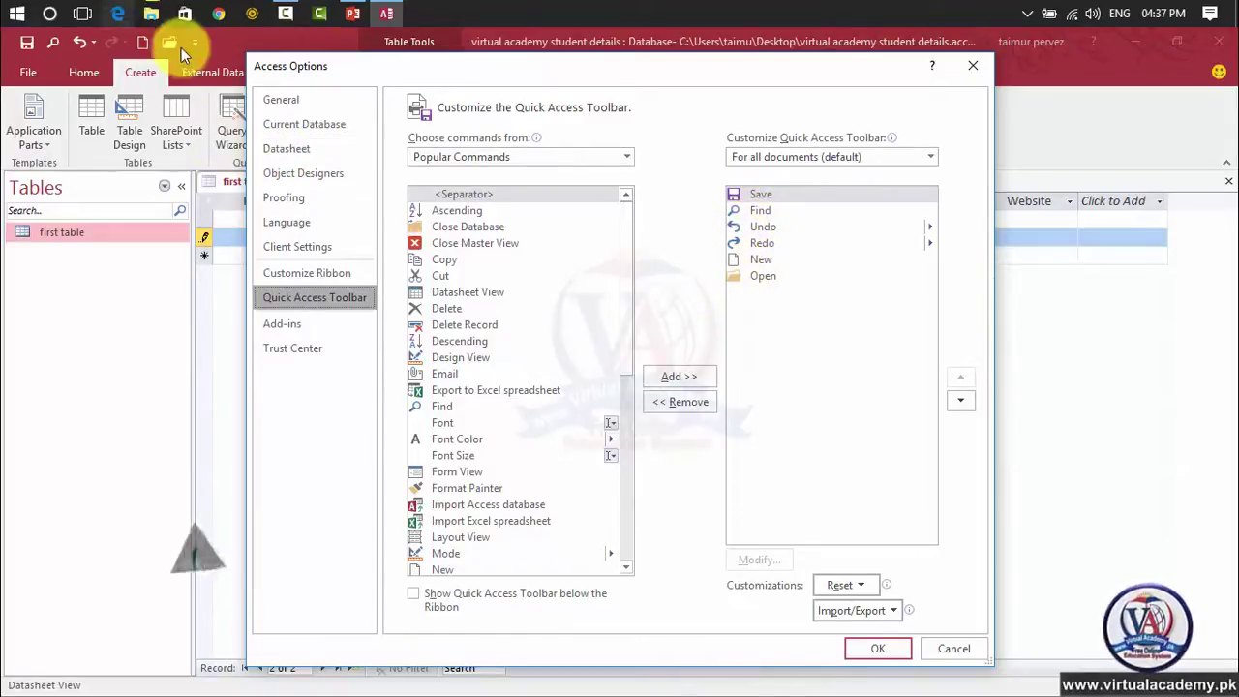
pyautogui.click(748, 278)
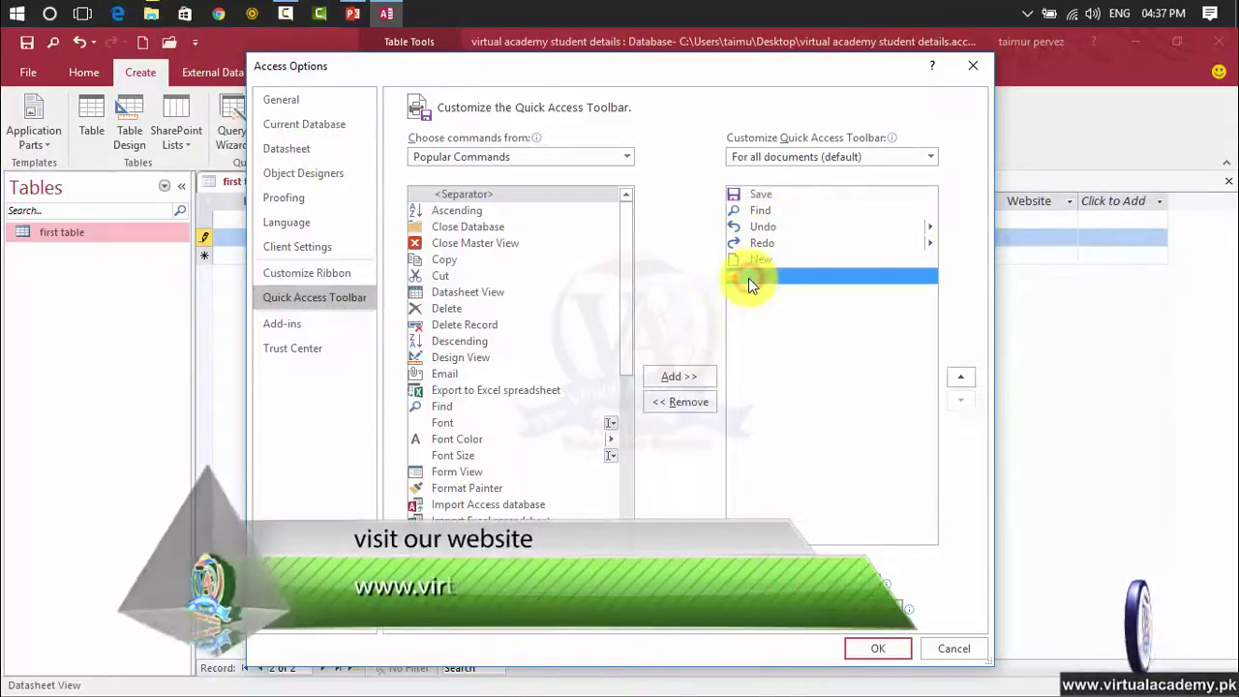
pyautogui.click(698, 402)
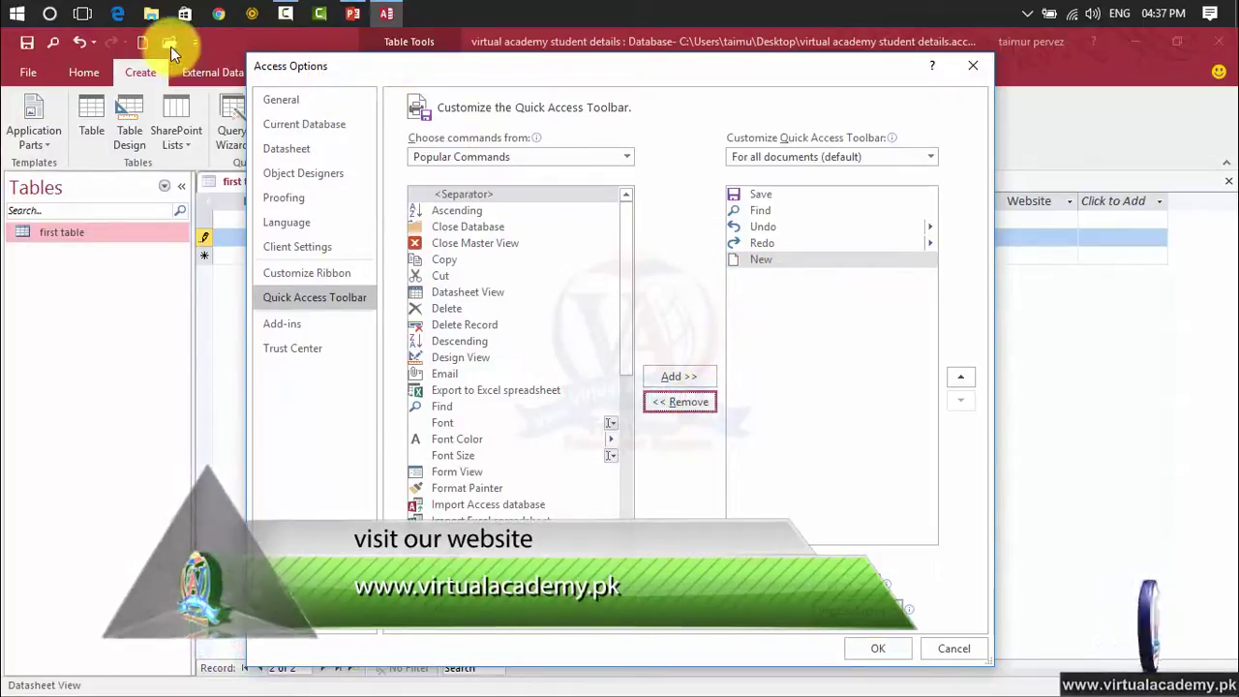
pyautogui.click(877, 652)
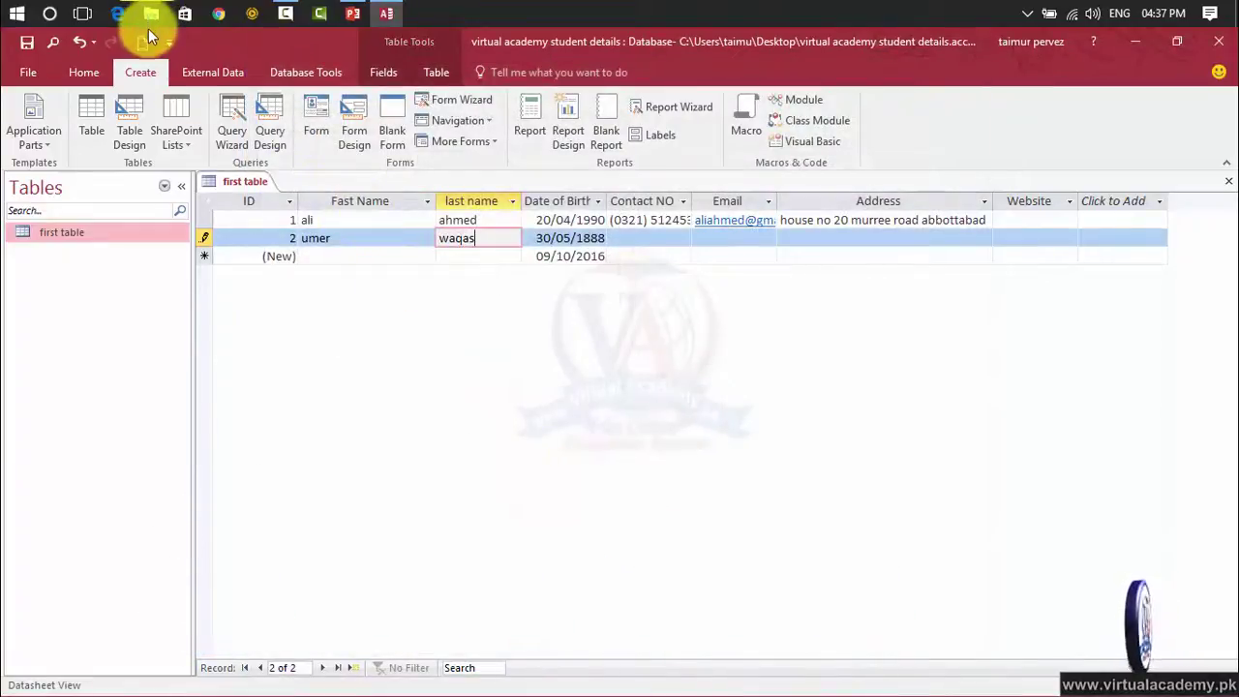
pyautogui.click(167, 40)
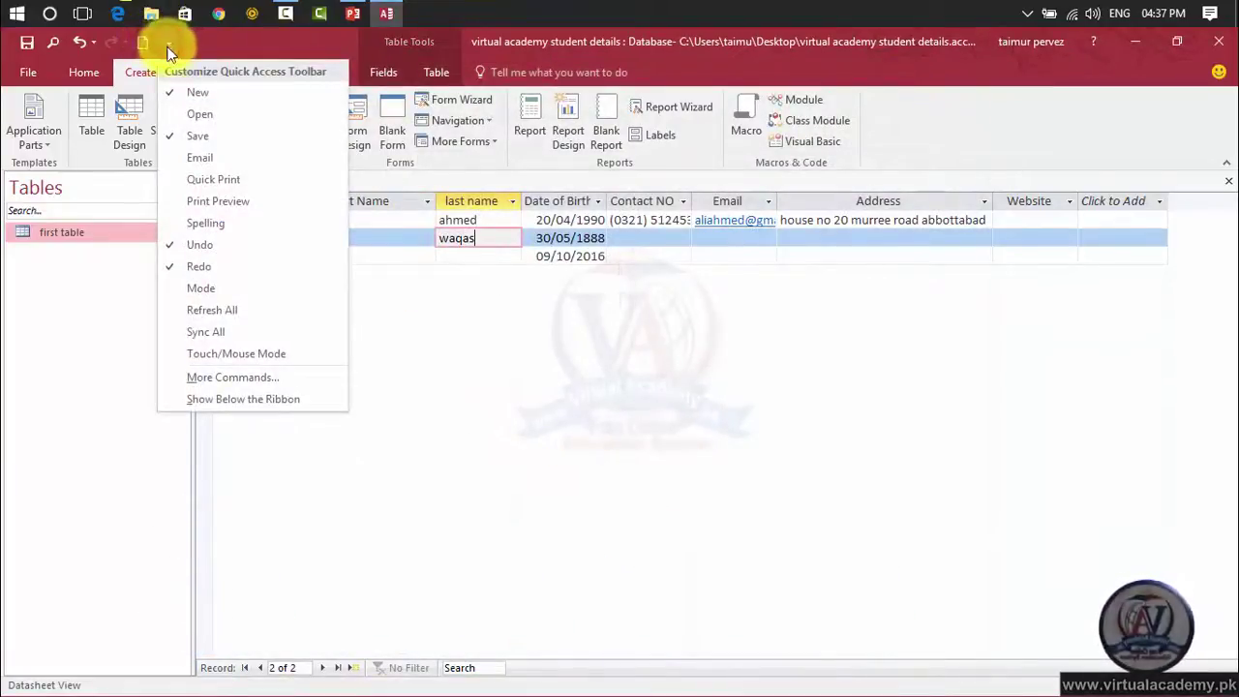
# Switch the command source to All Commands and browse entries like View, View Code, View Whole Page.
pyautogui.click(234, 377)
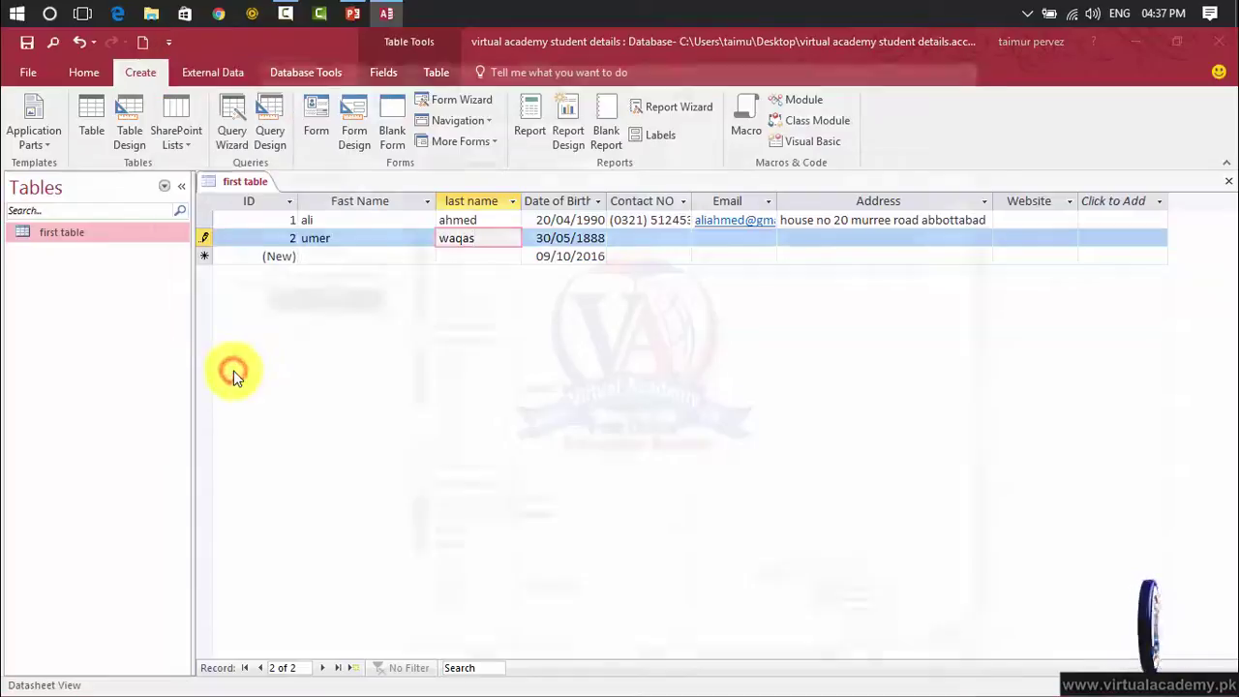
pyautogui.moveTo(627, 292); pyautogui.dragTo(637, 526)
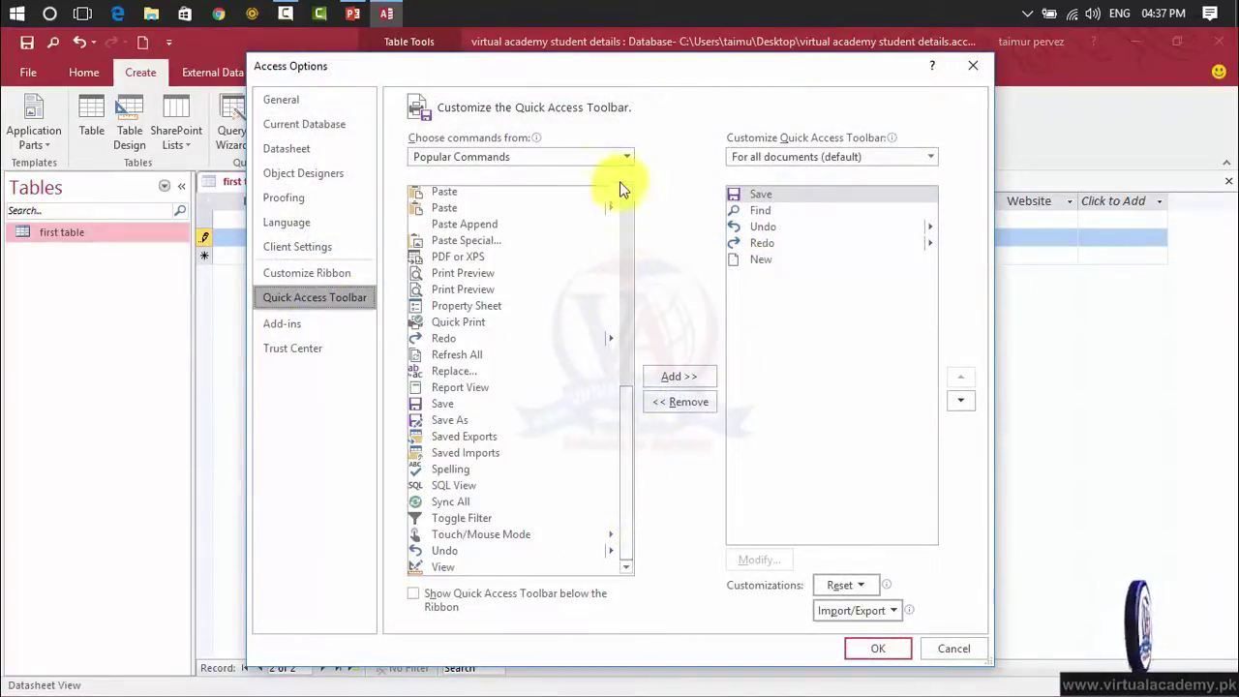
pyautogui.click(626, 155)
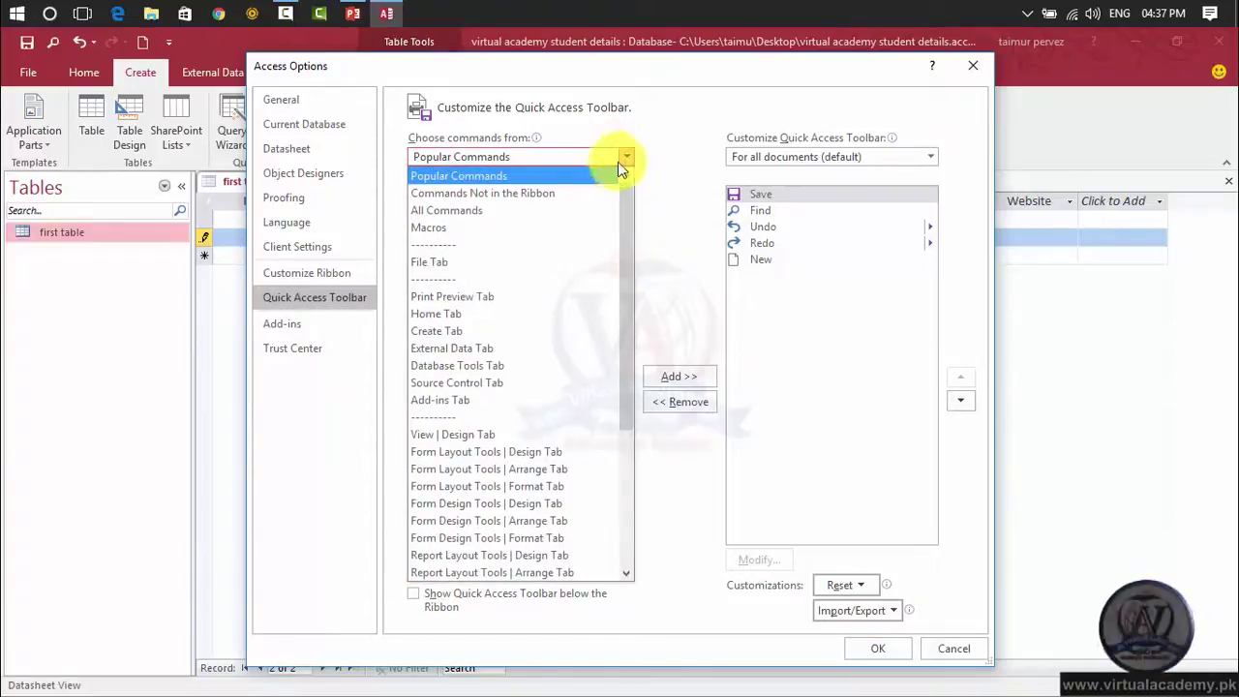
pyautogui.click(582, 208)
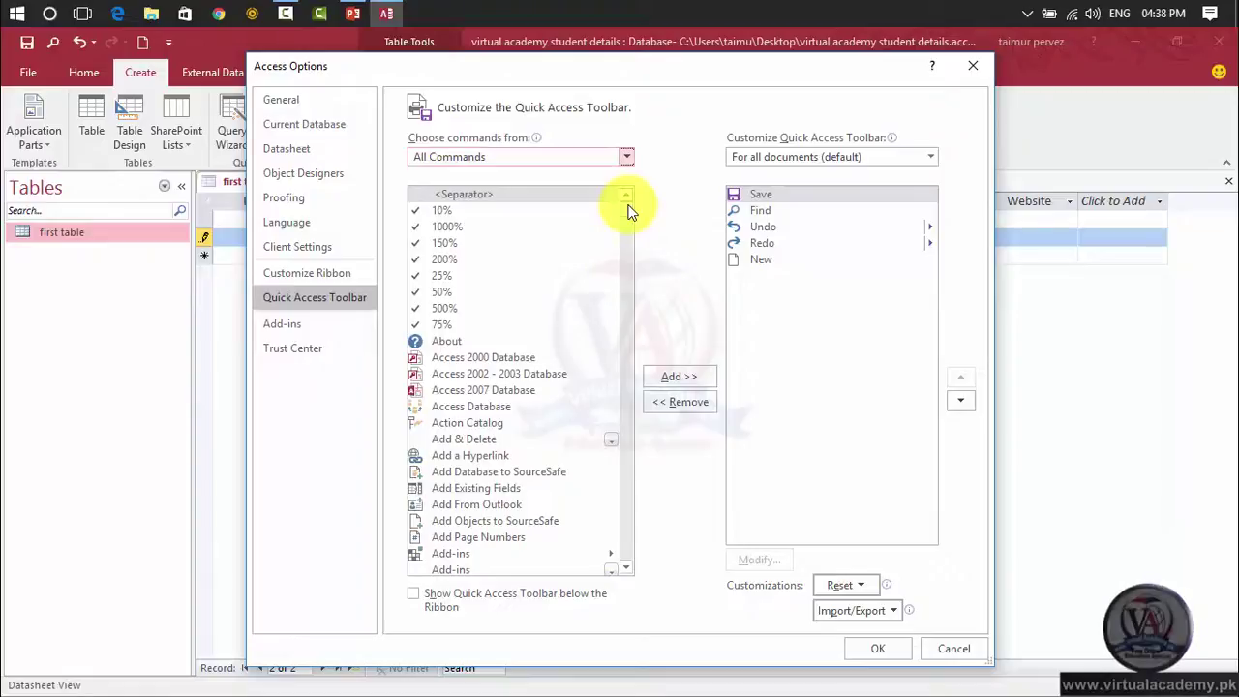
pyautogui.moveTo(628, 208); pyautogui.dragTo(634, 578)
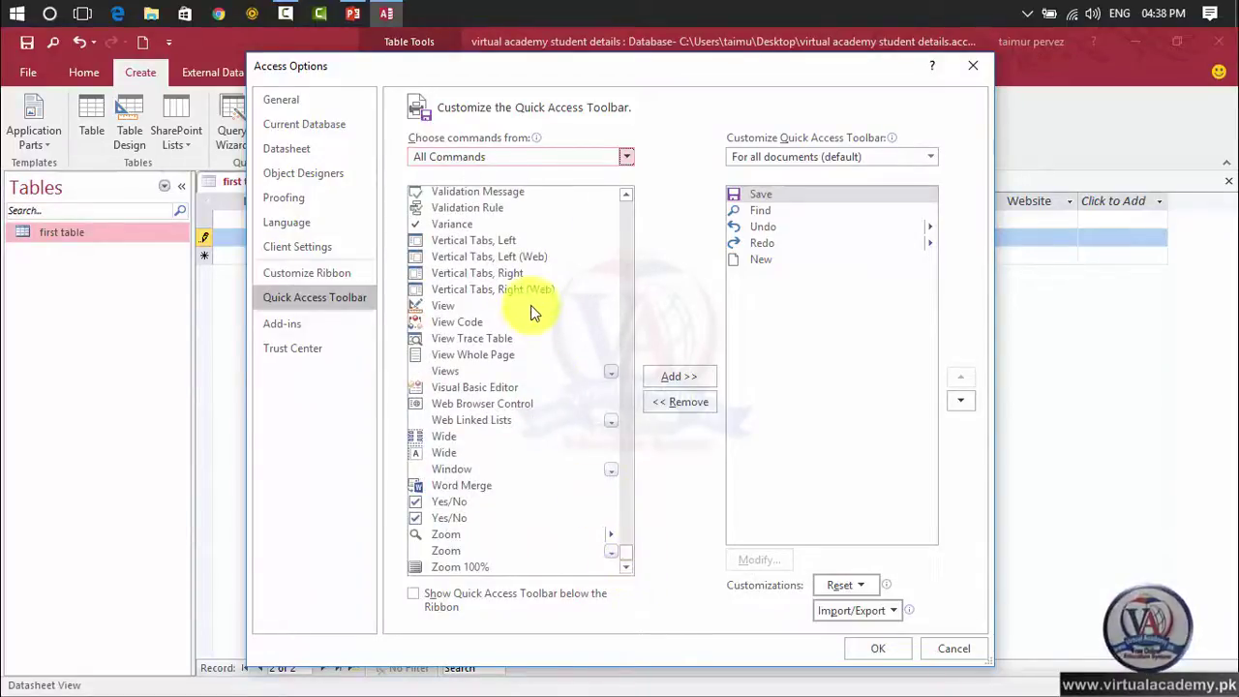
pyautogui.click(455, 306)
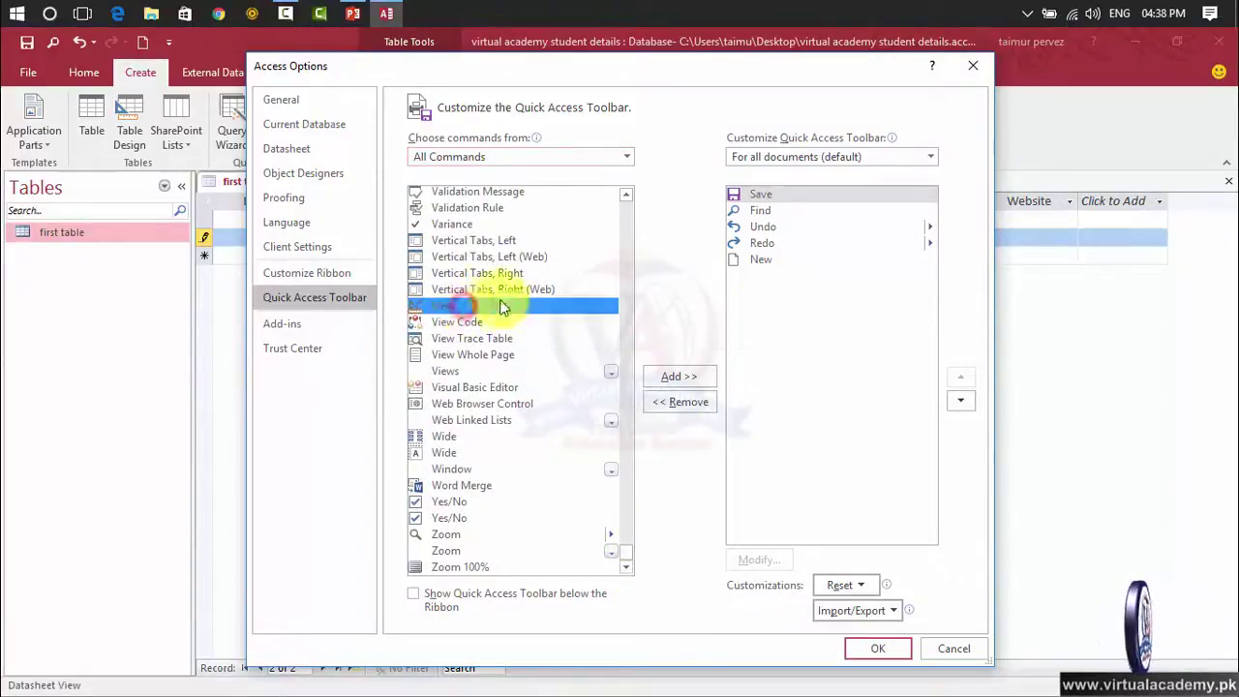
pyautogui.click(516, 324)
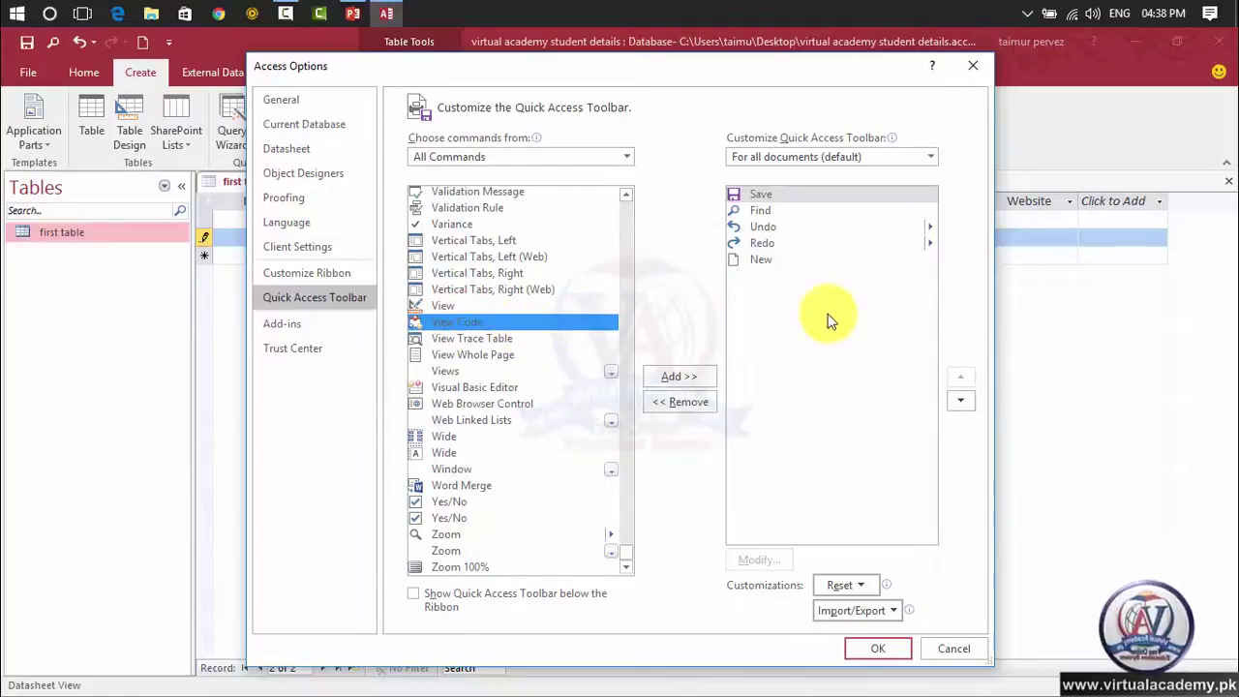
pyautogui.click(553, 354)
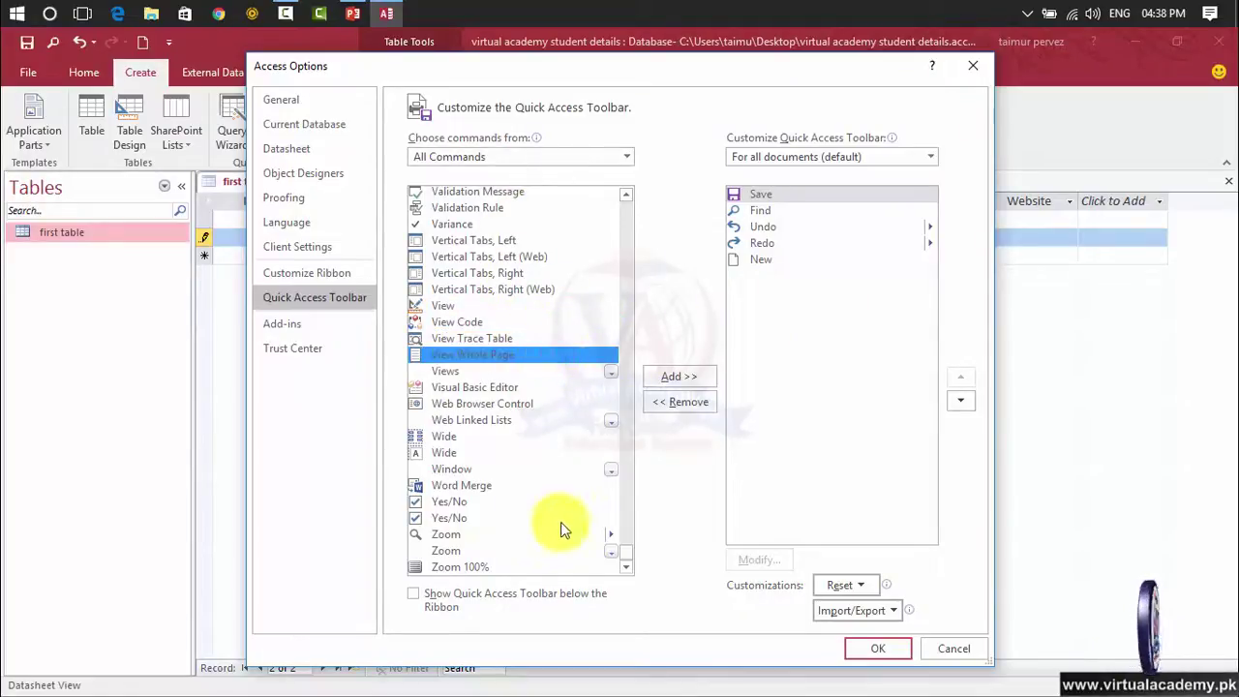
pyautogui.moveTo(621, 554); pyautogui.dragTo(663, 213)
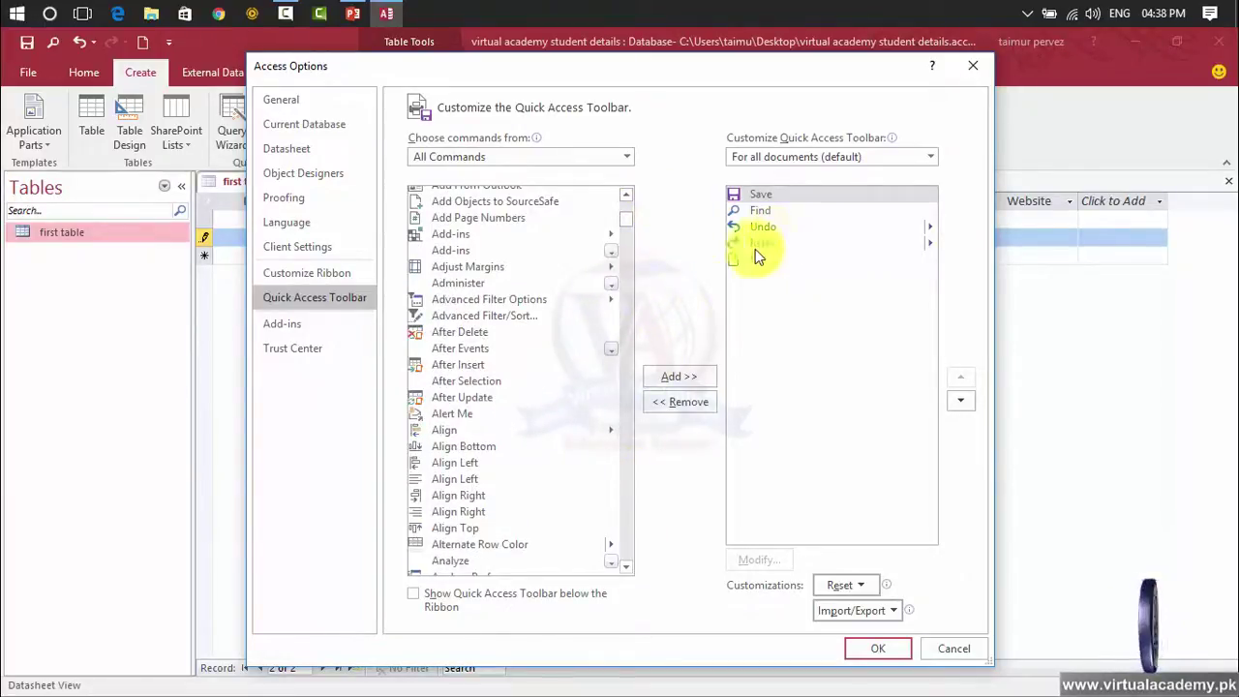
# Close Access Options, move the toolbar below the ribbon, then return it above the ribbon.
pyautogui.click(970, 69)
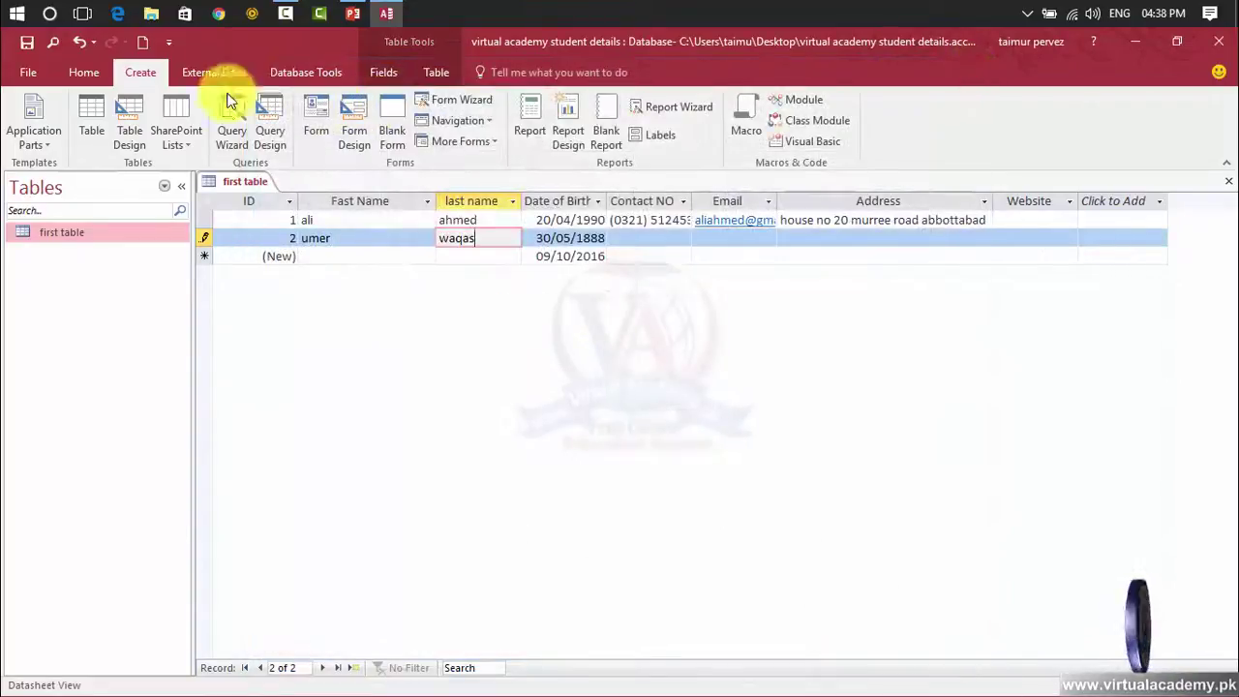
pyautogui.click(166, 43)
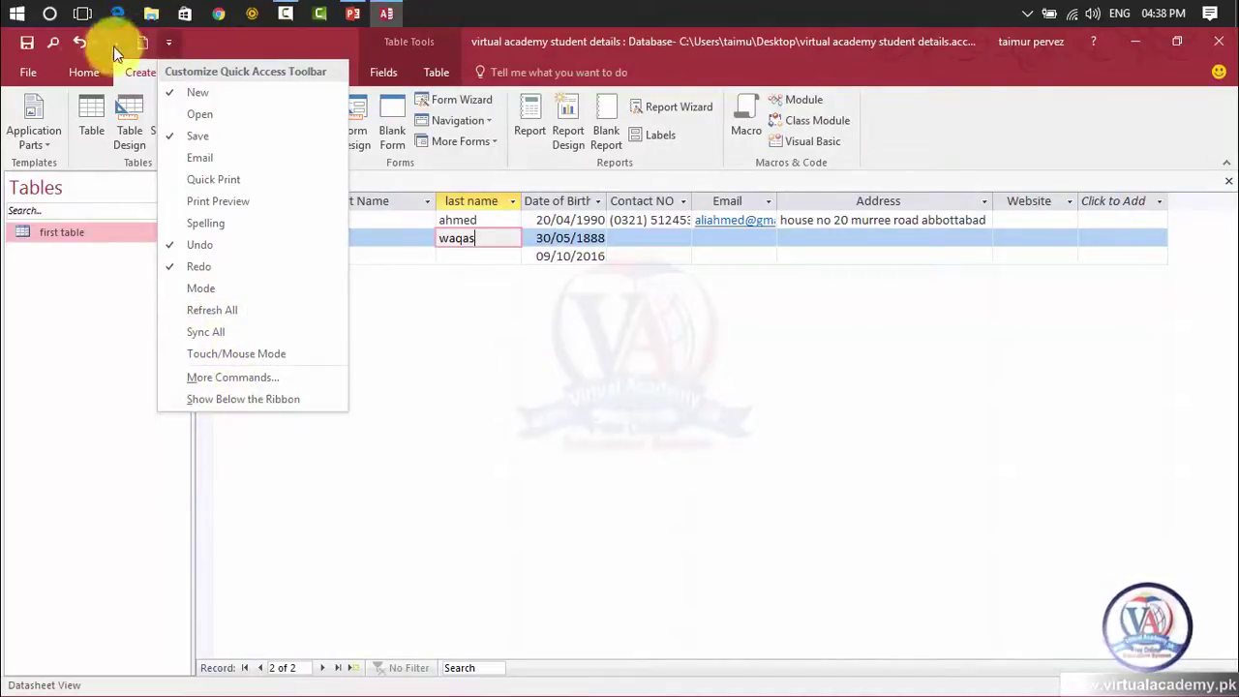
pyautogui.click(221, 399)
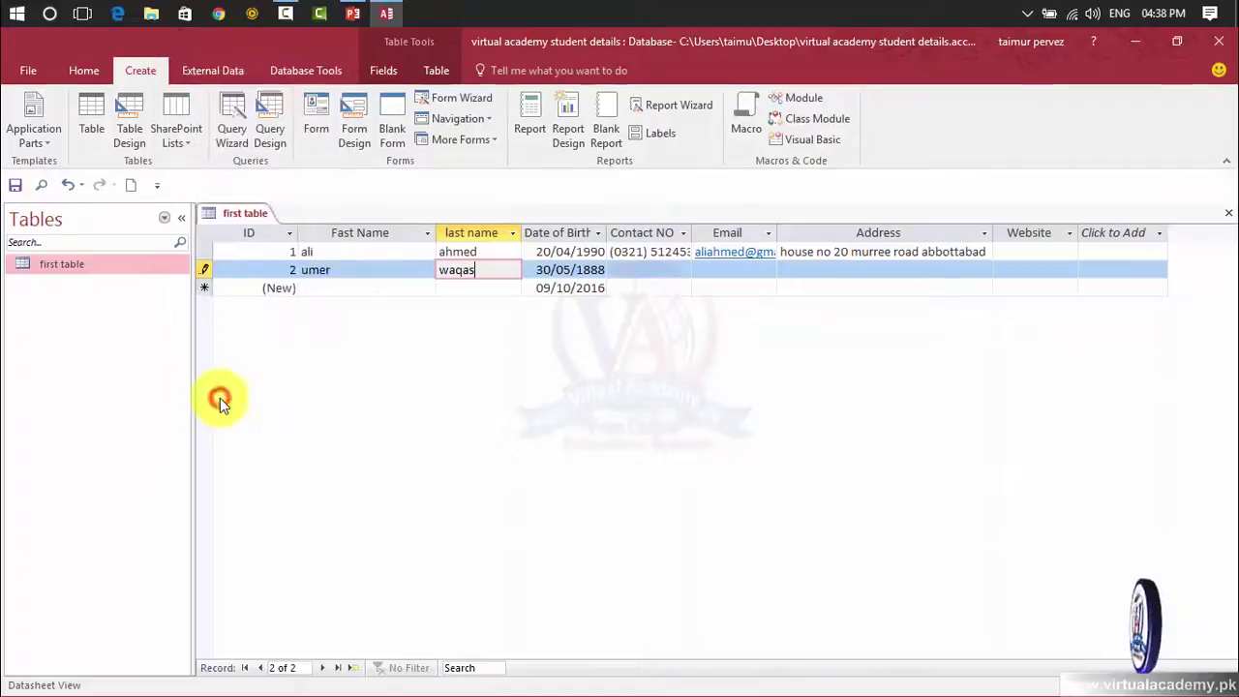
pyautogui.click(160, 190)
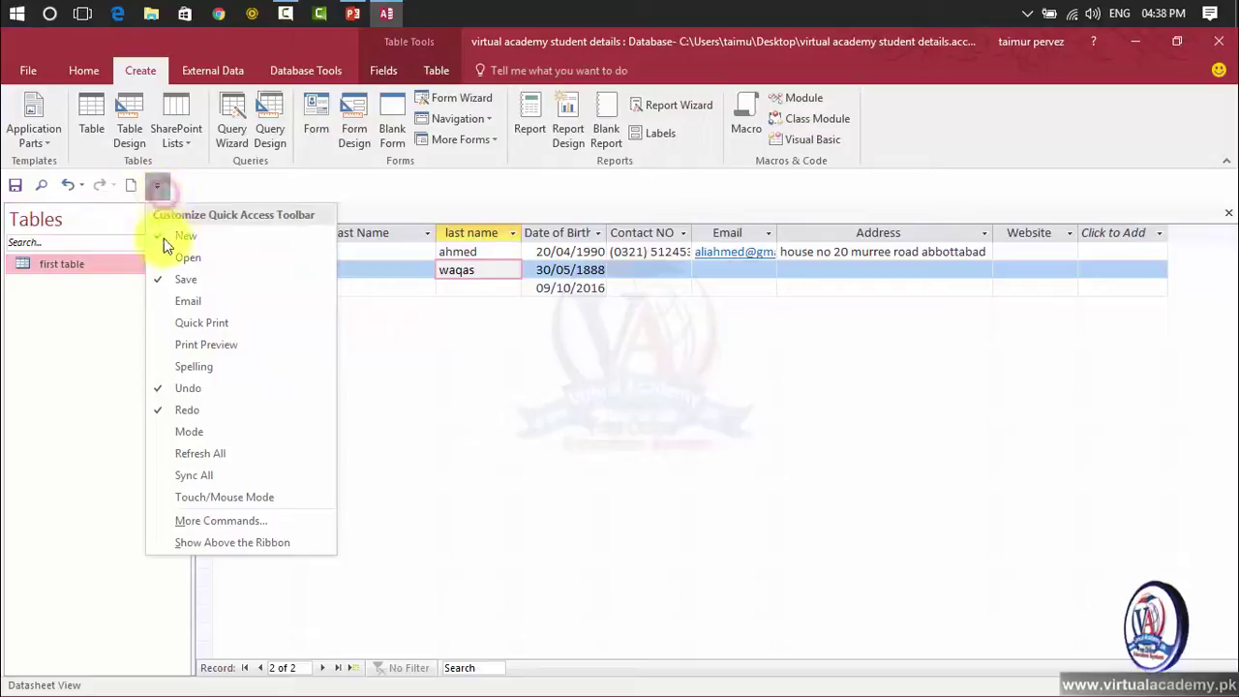
pyautogui.click(226, 544)
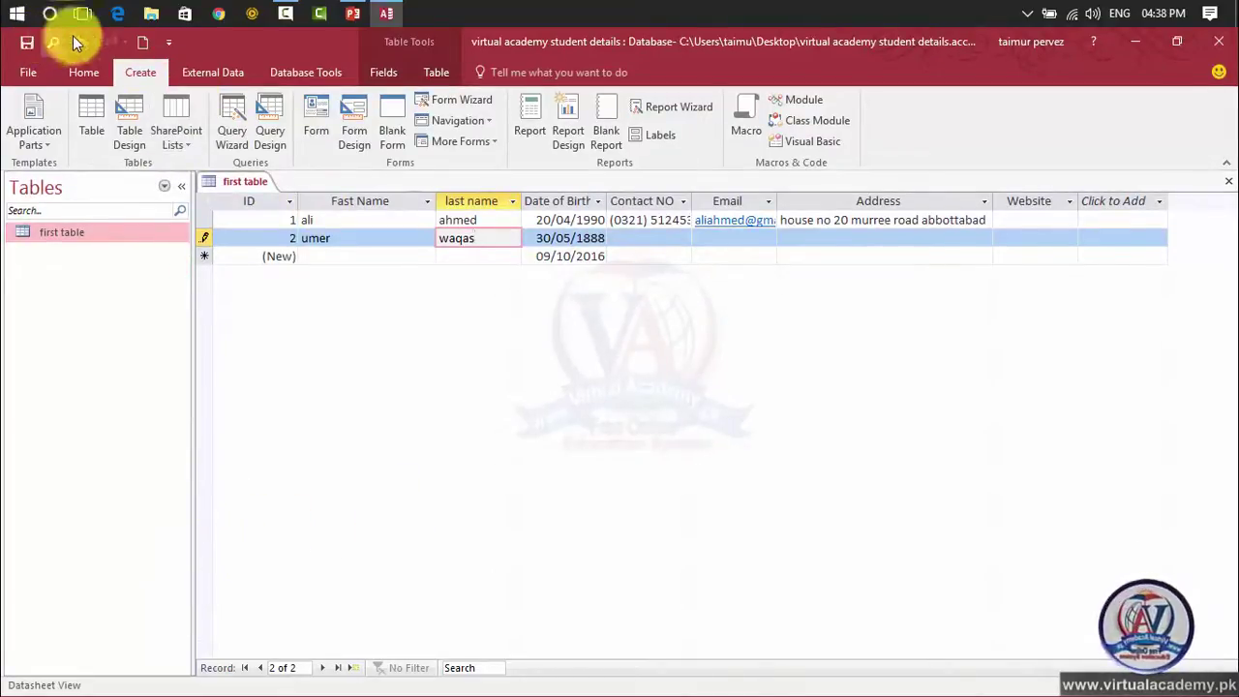
pyautogui.click(167, 45)
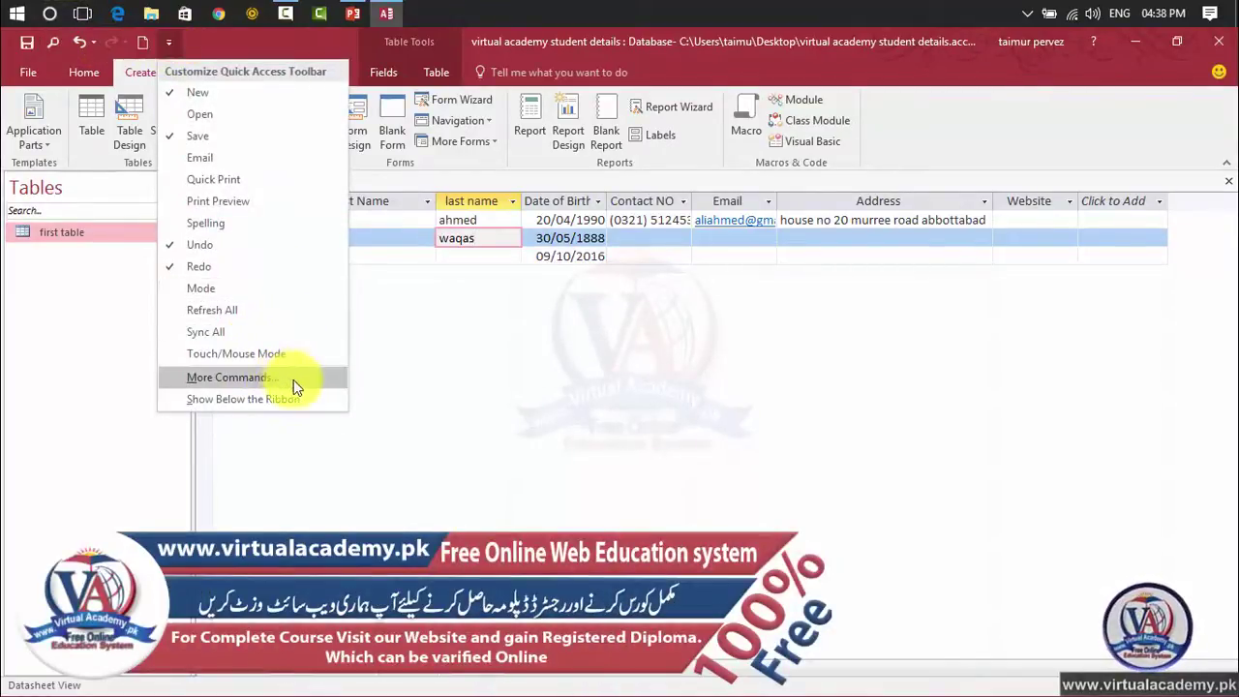
# Select Find in the toolbar list, add Delete right after it, and apply with OK.
pyautogui.click(228, 378)
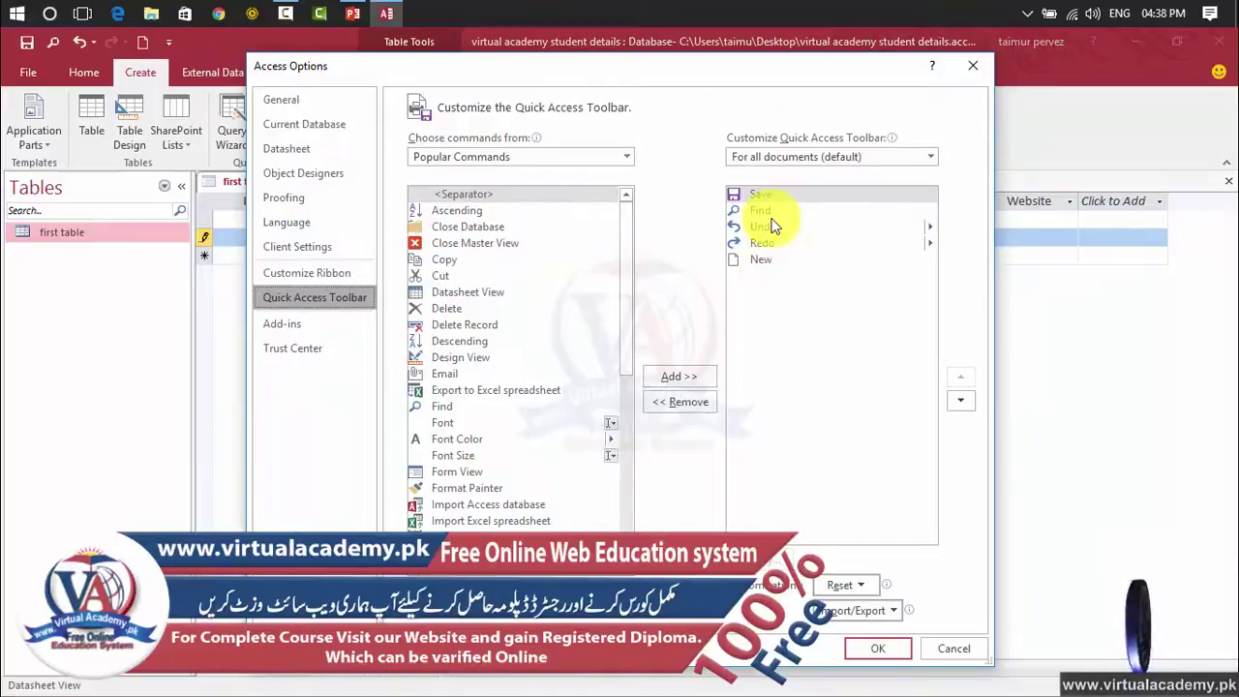
pyautogui.click(768, 209)
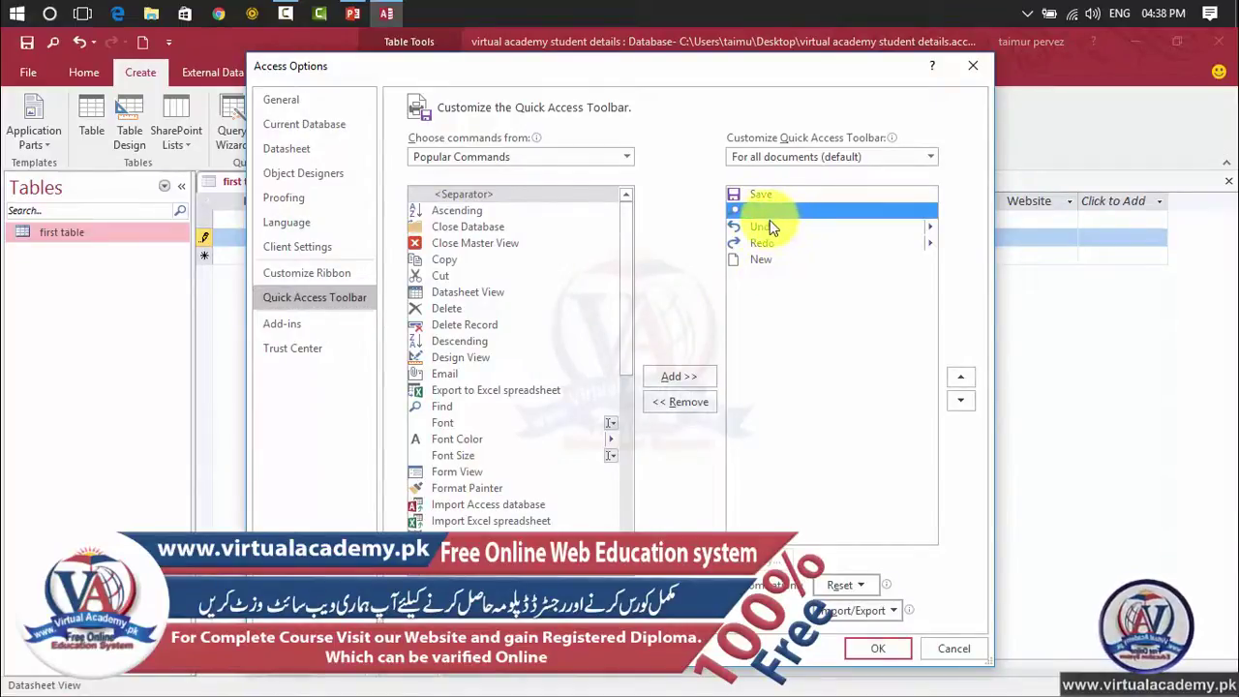
pyautogui.click(770, 226)
pyautogui.click(764, 242)
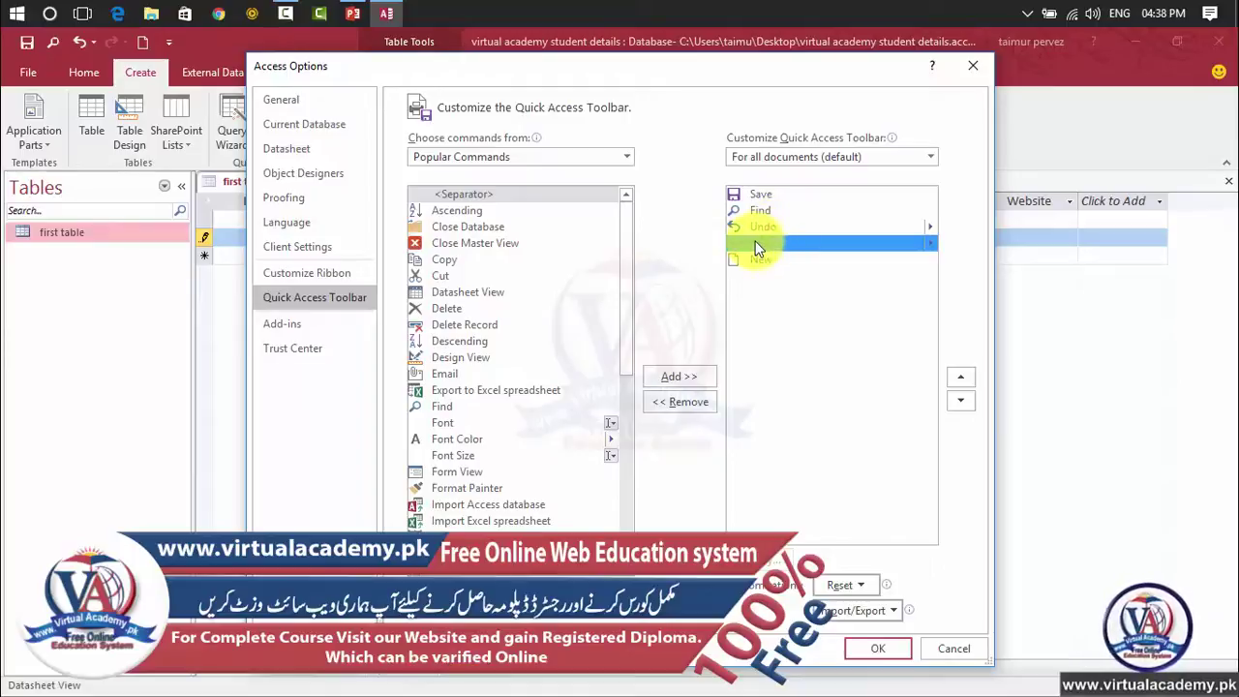
pyautogui.click(747, 211)
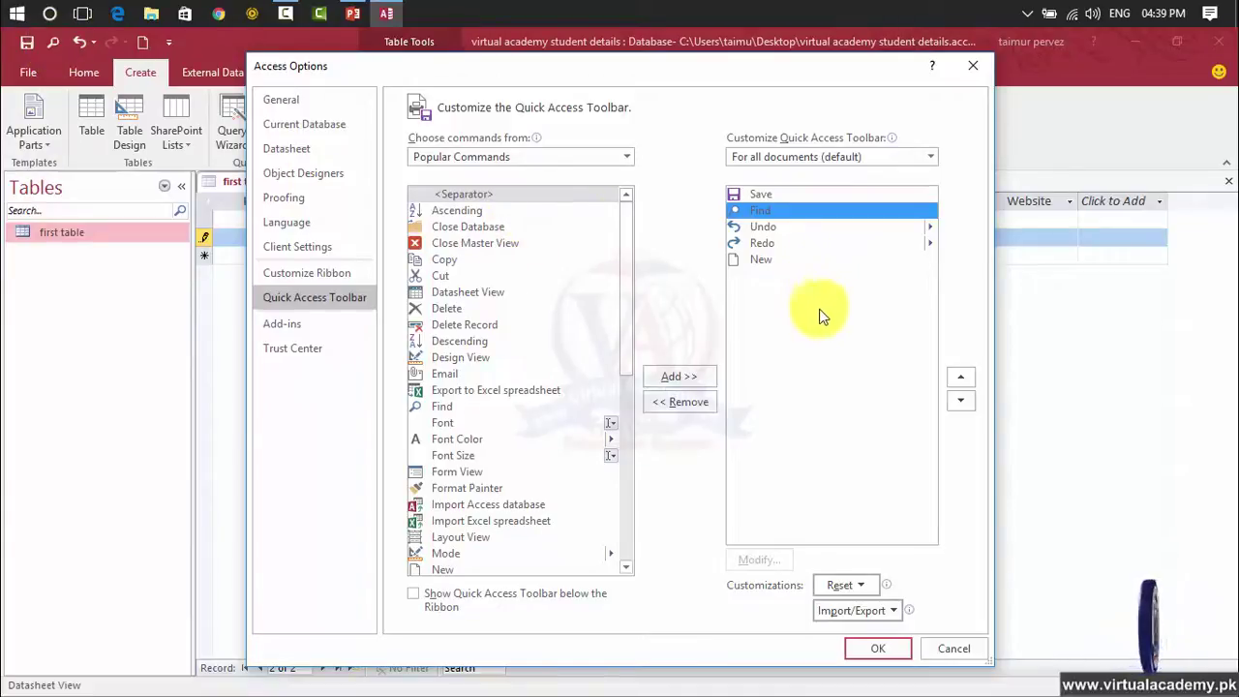
pyautogui.click(450, 308)
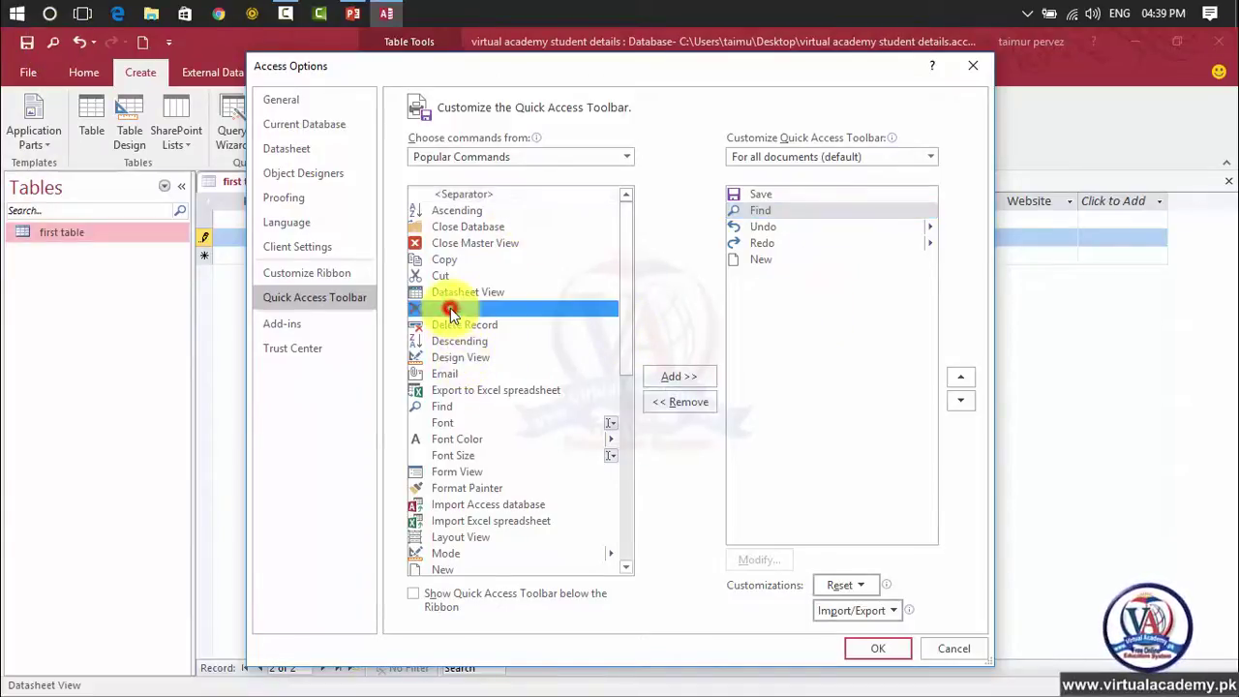
pyautogui.click(658, 377)
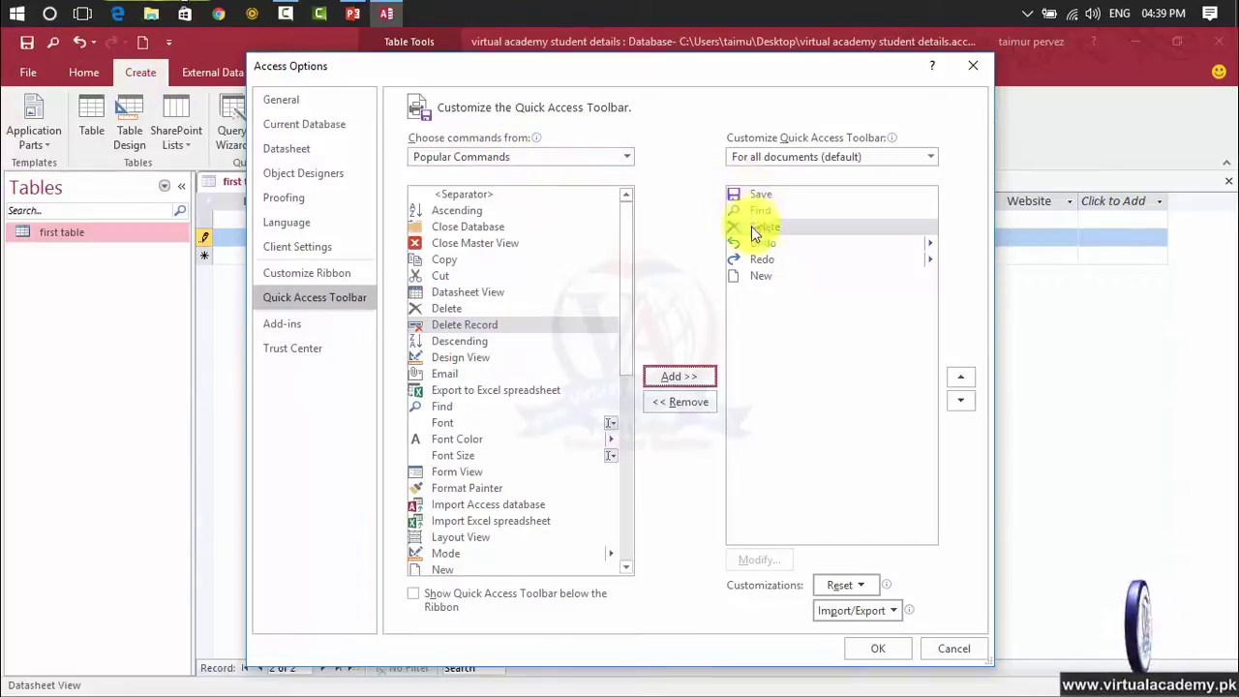
pyautogui.click(864, 651)
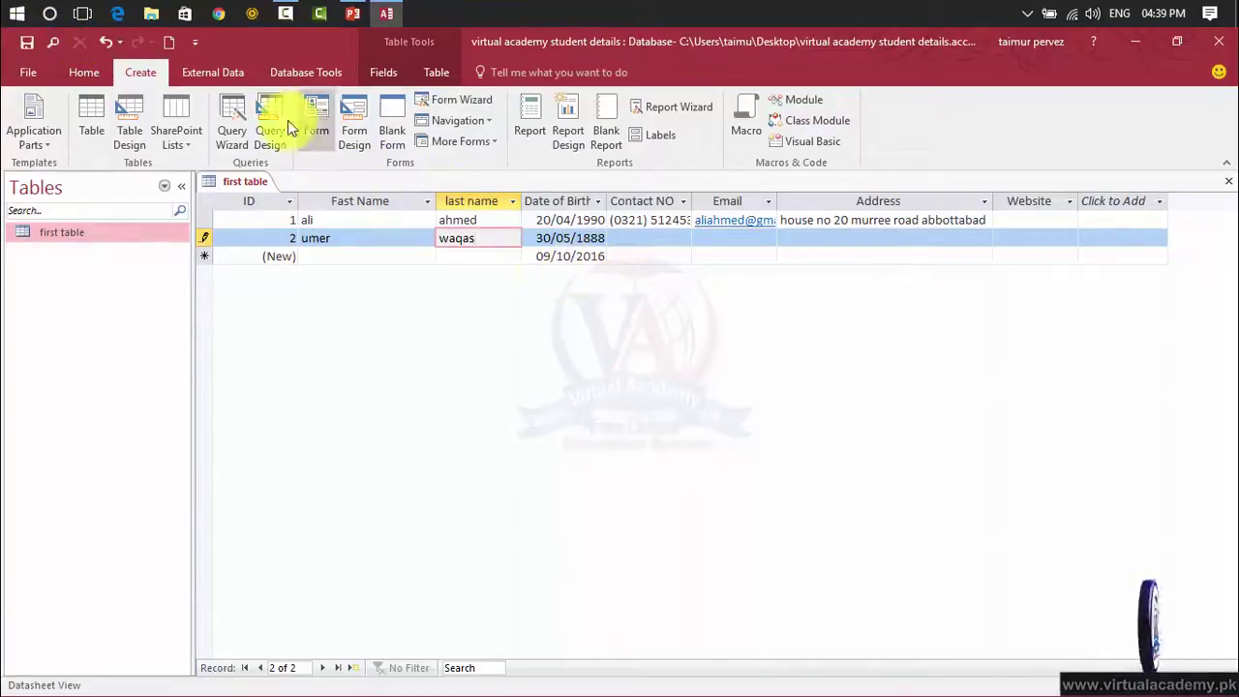
# Move New up five places to the top of the toolbar, ahead of Save.
pyautogui.click(194, 42)
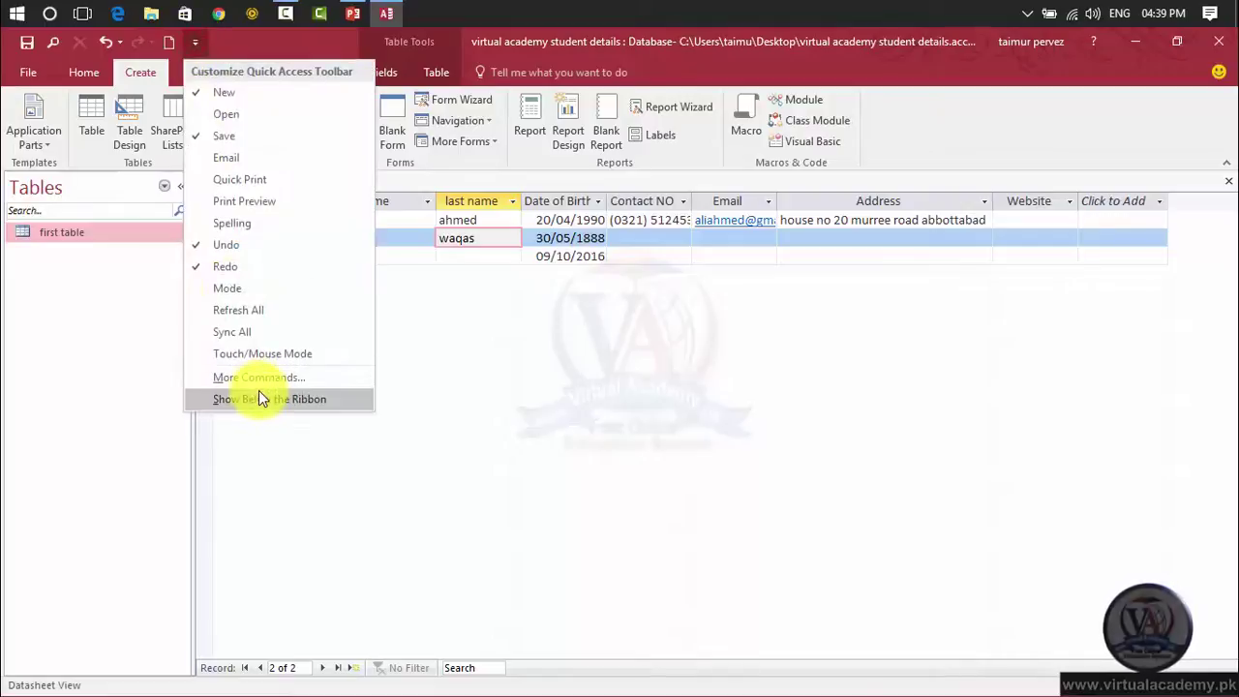
pyautogui.click(258, 378)
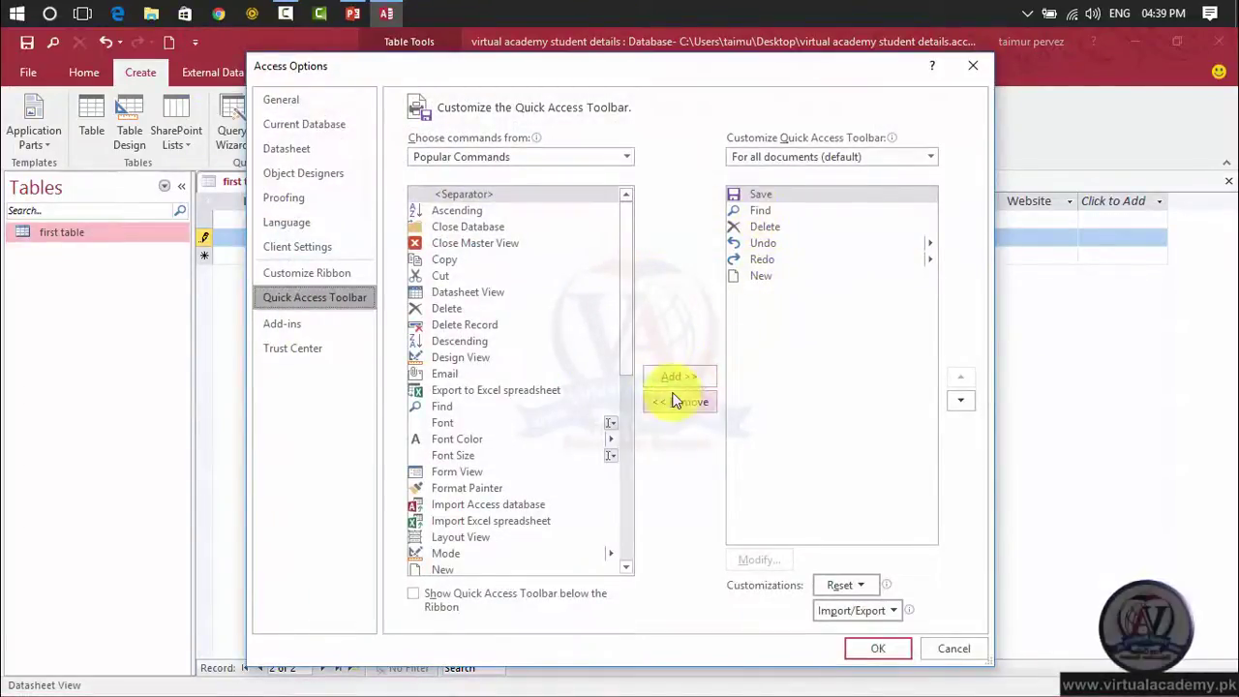
pyautogui.click(761, 275)
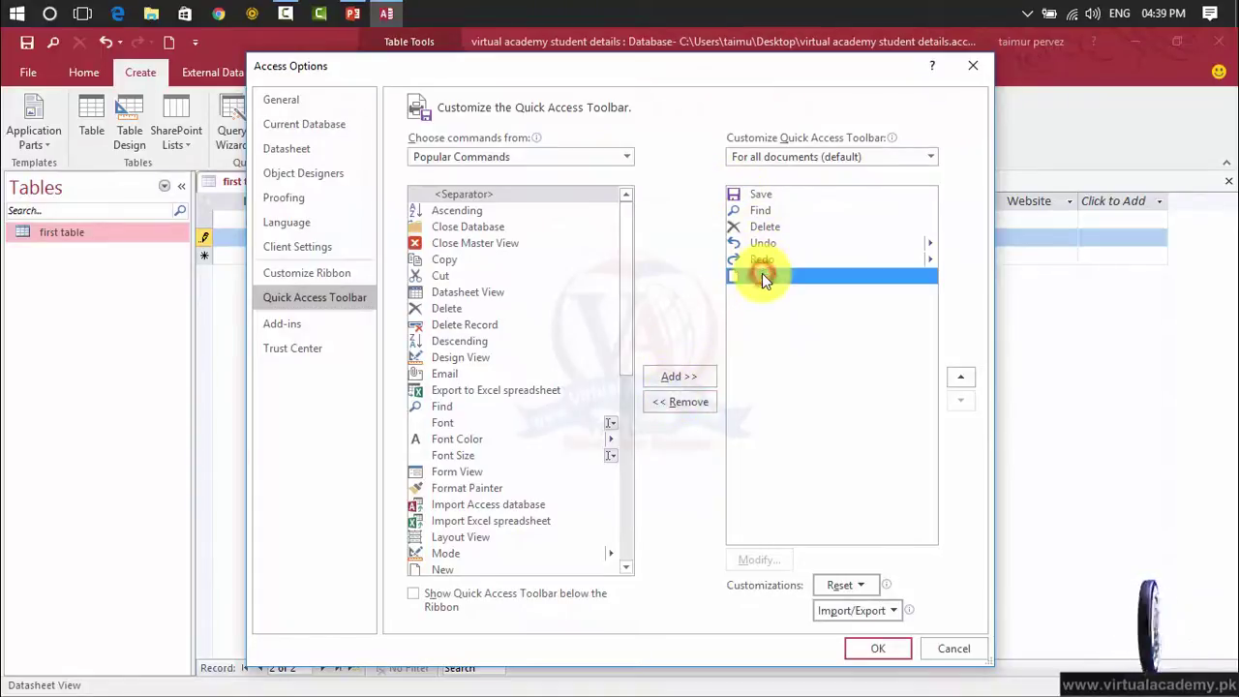
pyautogui.click(967, 379)
pyautogui.click(967, 378)
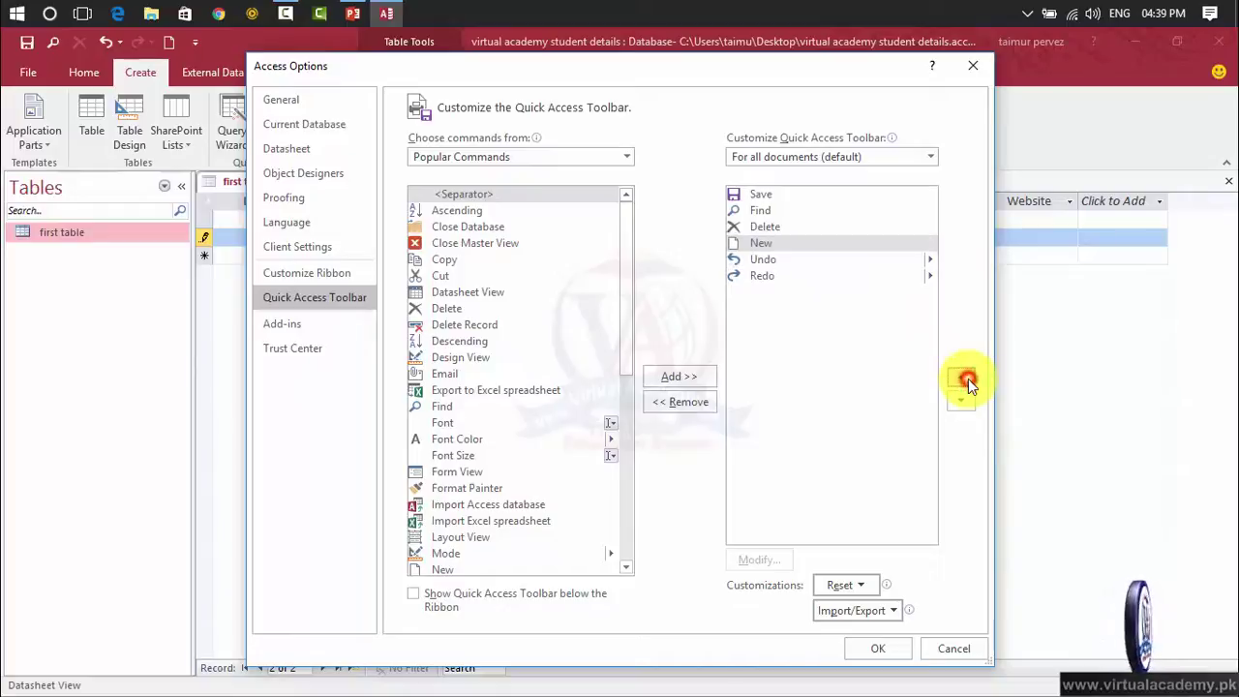
pyautogui.click(968, 379)
pyautogui.click(968, 379)
pyautogui.click(967, 378)
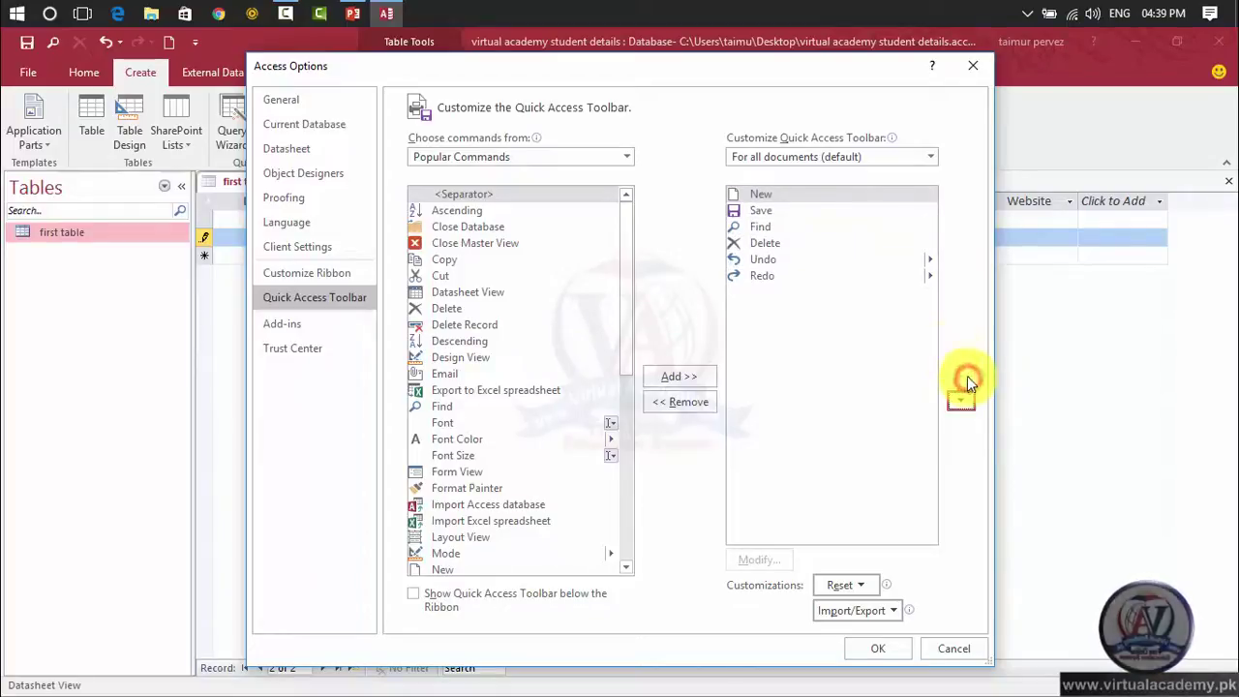
pyautogui.click(871, 649)
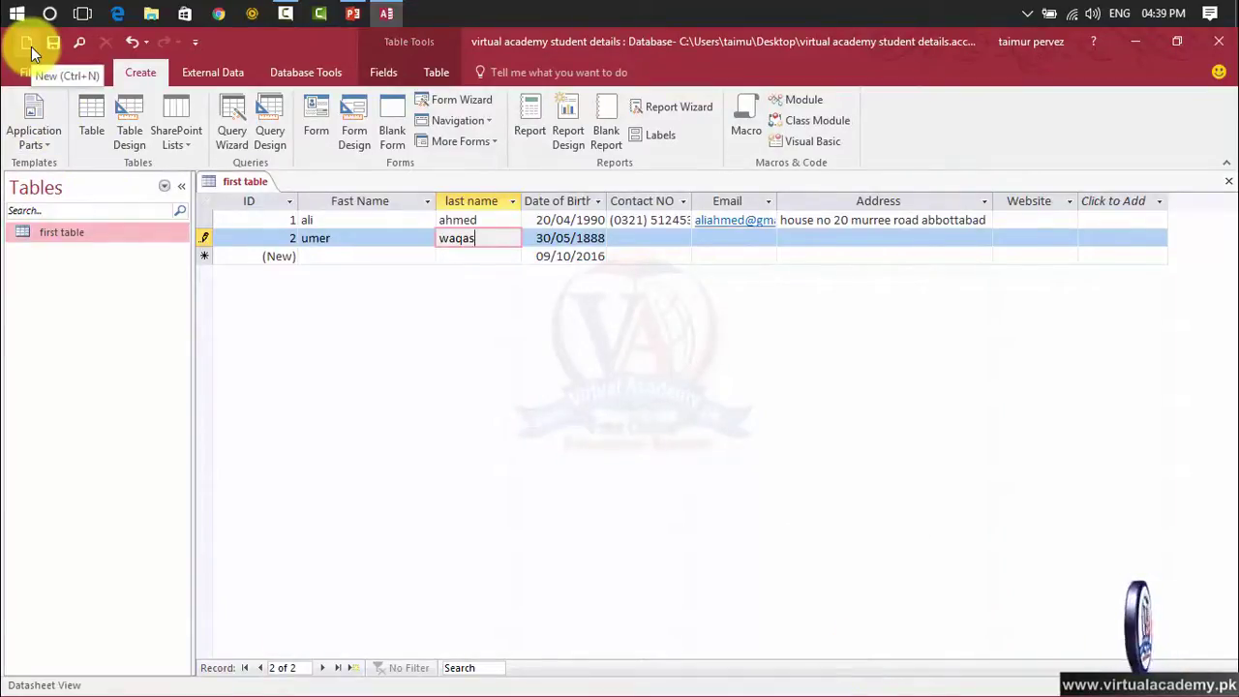
# Move Find down three places to last, giving New, Save, Delete, Undo, Redo, Find.
pyautogui.click(192, 43)
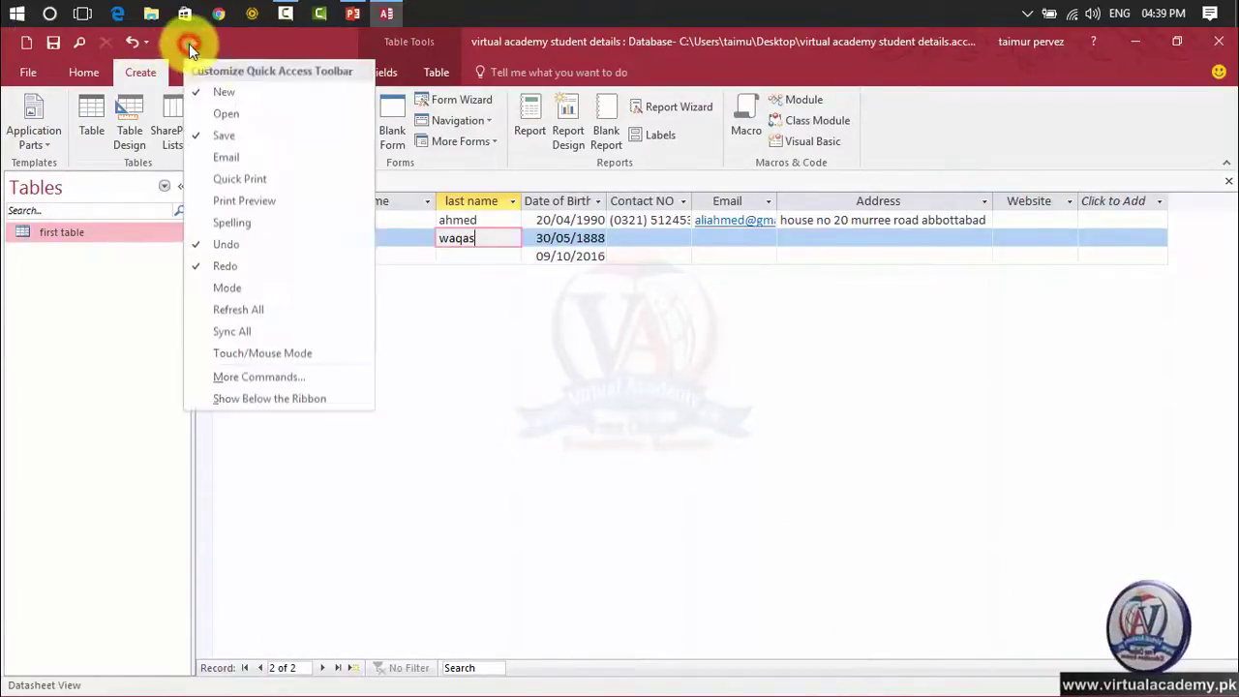
pyautogui.click(256, 382)
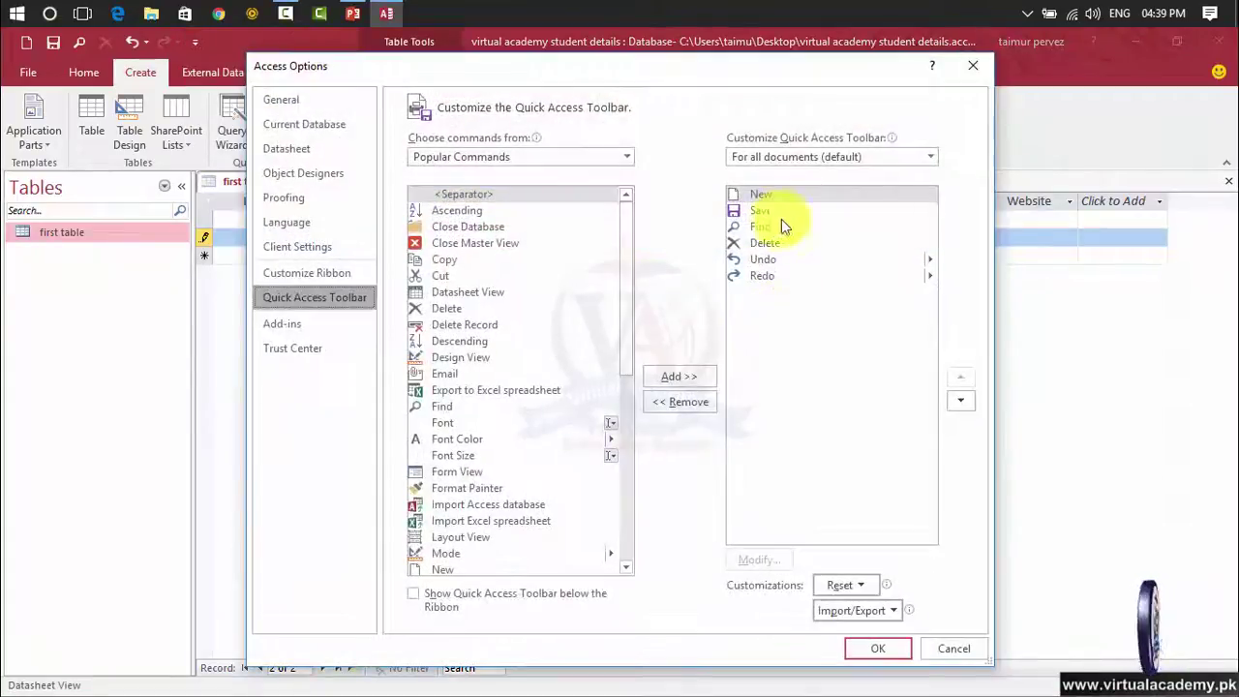
pyautogui.click(779, 212)
pyautogui.click(779, 226)
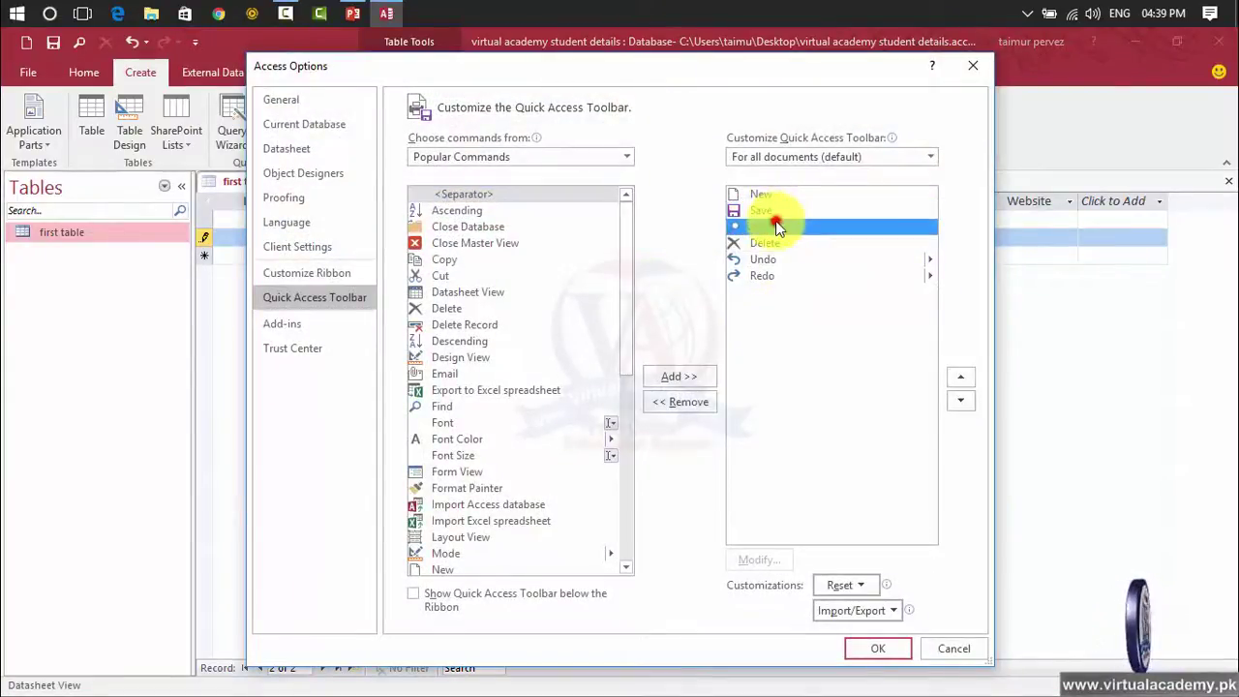
pyautogui.click(965, 400)
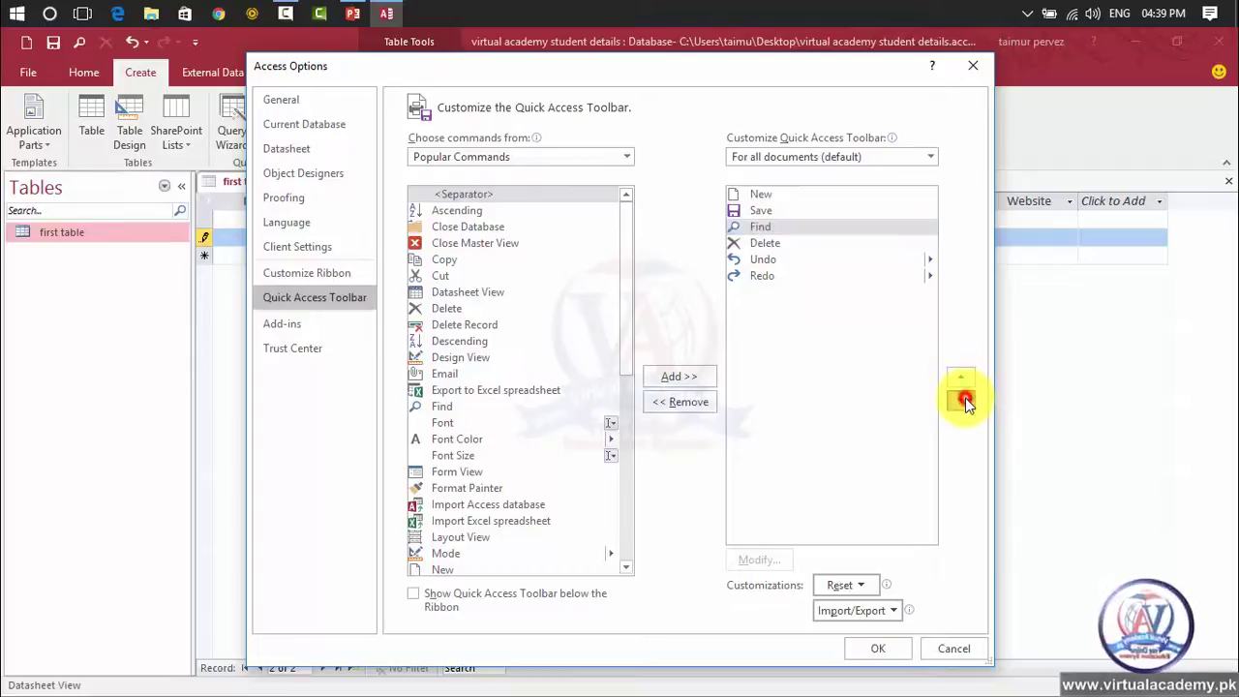
pyautogui.click(965, 400)
pyautogui.click(964, 399)
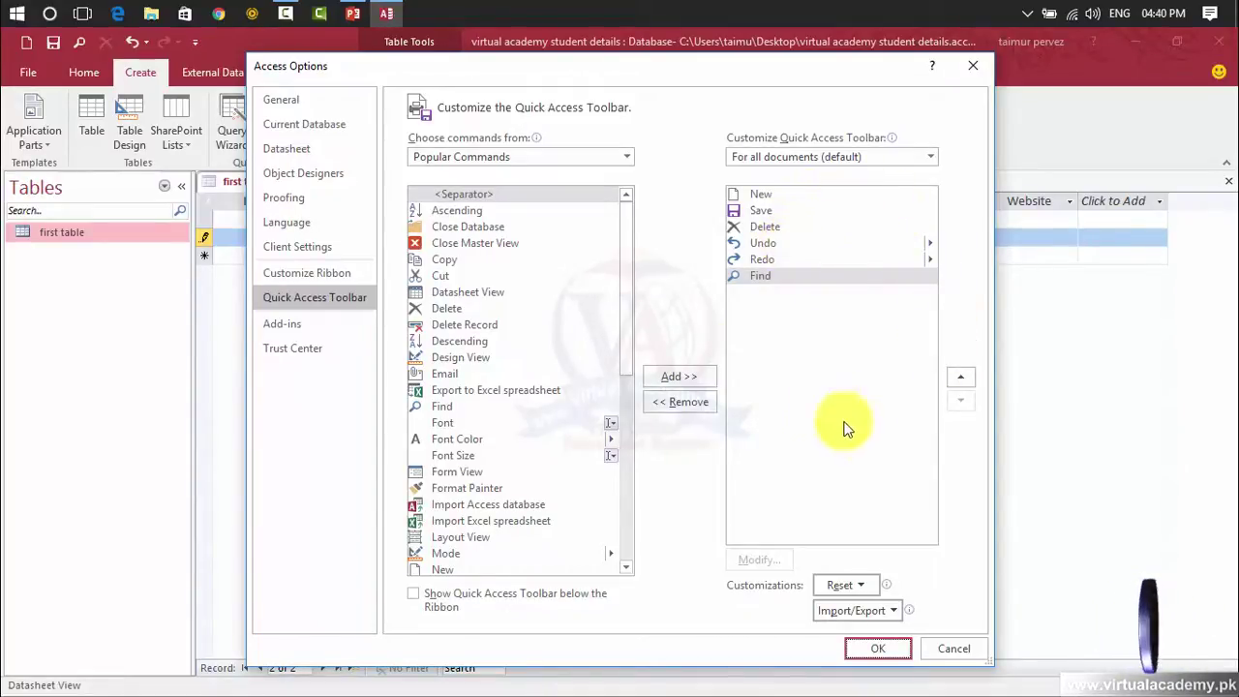
pyautogui.click(868, 646)
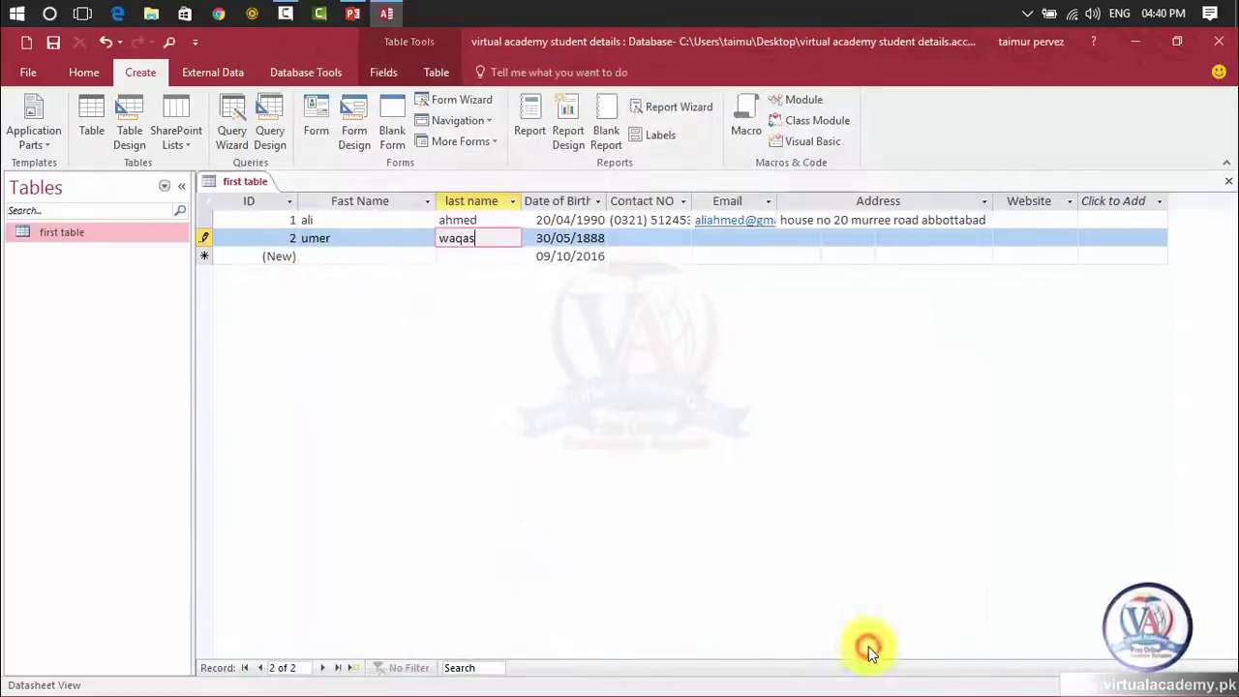